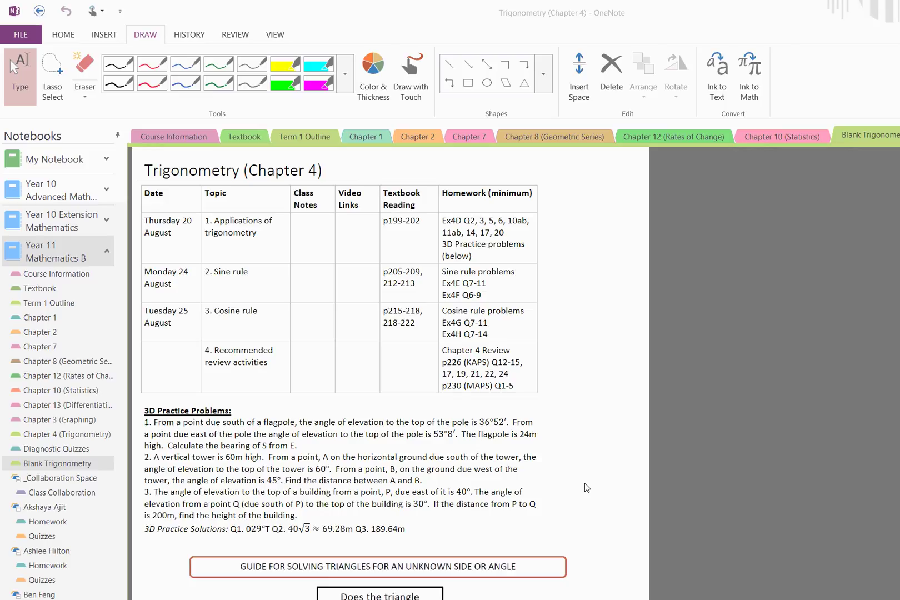
Step: Check the Drawing in 3D page and return to the triangle-solving guide on the Trigonometry (Chapter 4) page
click(799, 195)
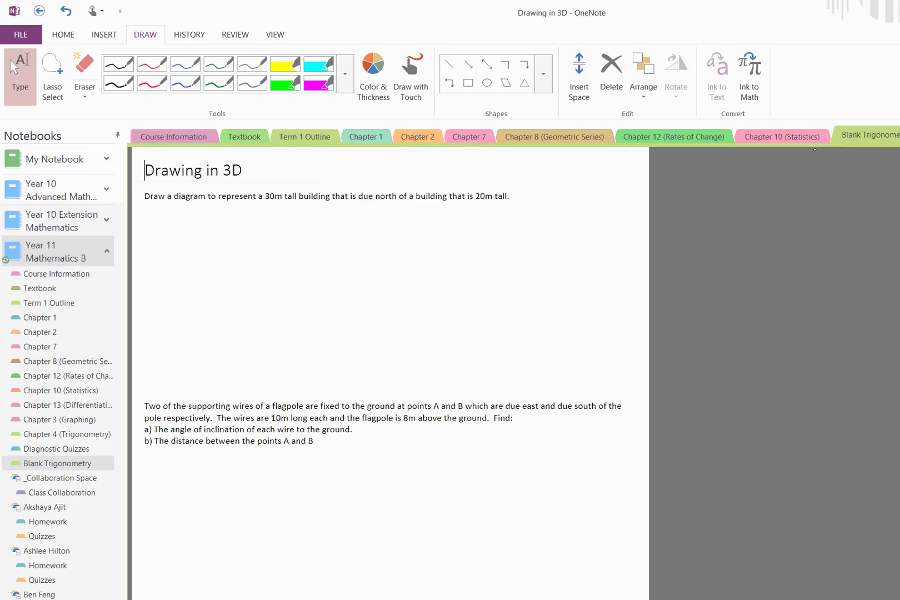
key(ctrl+Page_Up)
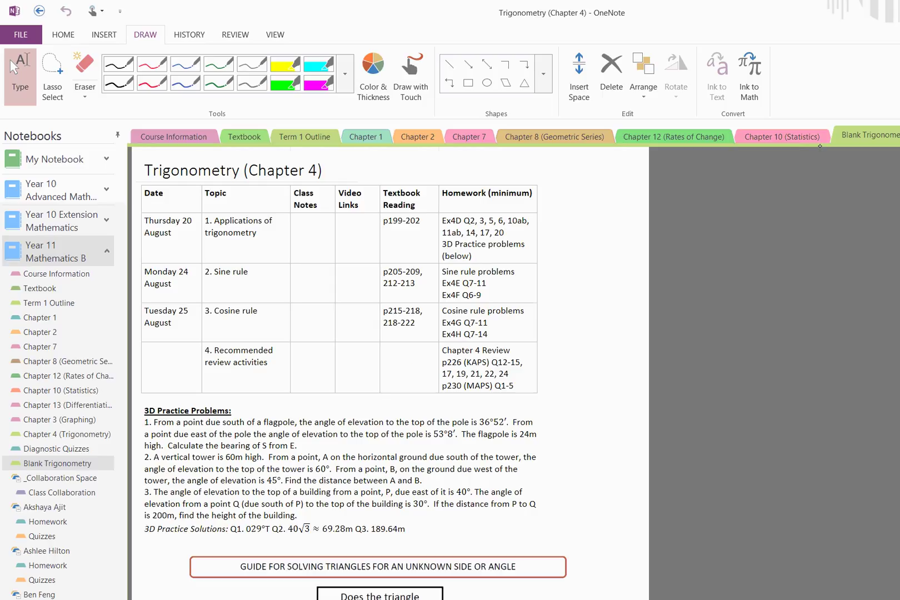
scroll(510, 422, down, 5)
ctrl+scroll(511, 422, up, 3)
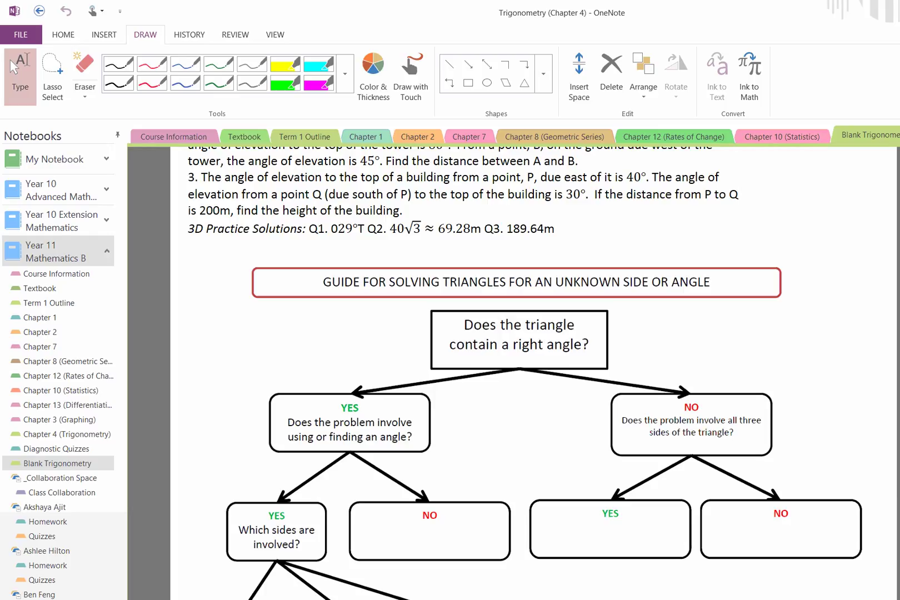
Step: Handwrite "Pythagoras a²+b²=c²" in black inside the NO box under the question about using or finding an angle
click(118, 83)
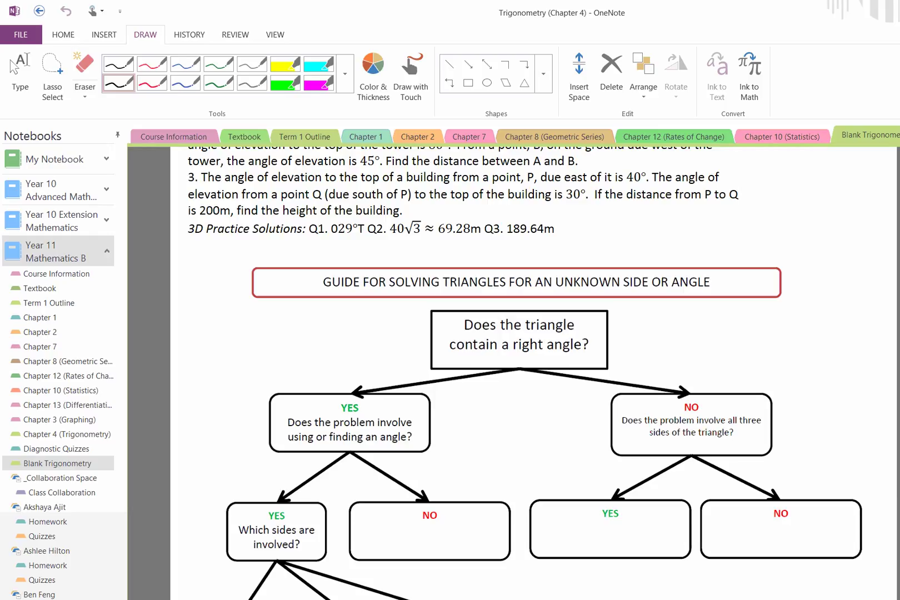
click(171, 523)
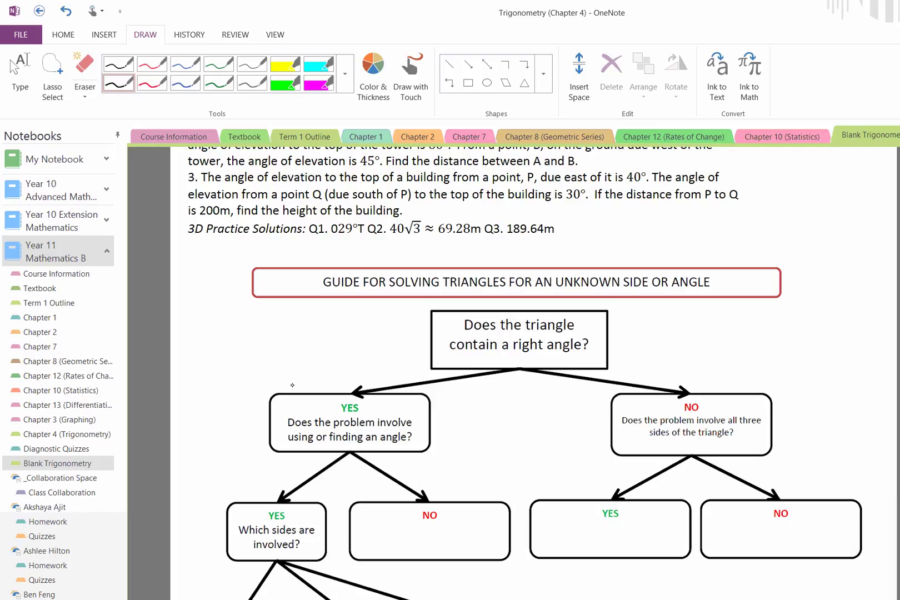
drag(358, 527, 357, 541)
drag(355, 525, 367, 551)
drag(376, 520, 374, 539)
drag(371, 531, 380, 528)
mouse_move(381, 514)
mouse_down()
mouse_move(382, 536)
mouse_move(395, 527)
mouse_move(441, 541)
mouse_move(451, 532)
mouse_up()
drag(447, 536, 478, 533)
drag(472, 537, 478, 537)
mouse_move(486, 531)
mouse_down()
mouse_move(481, 542)
mouse_move(495, 527)
mouse_up()
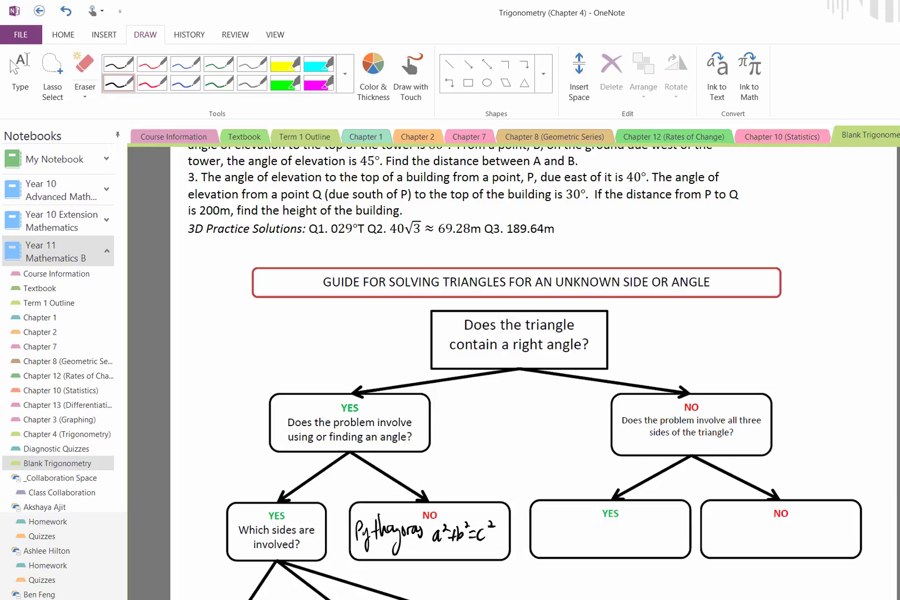
Step: Open the Drawing in 3D page and enlarge it
click(16, 66)
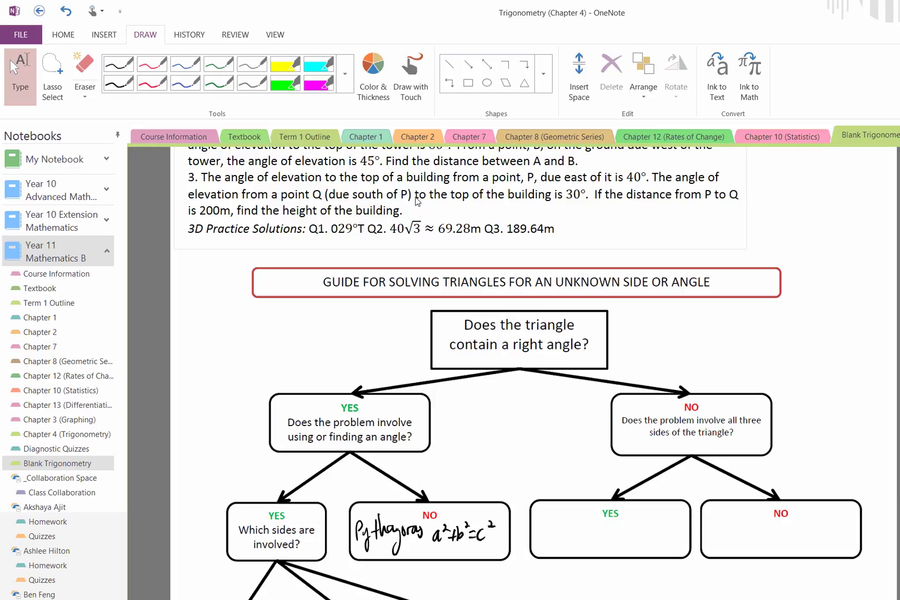
key(ctrl+Page_Down)
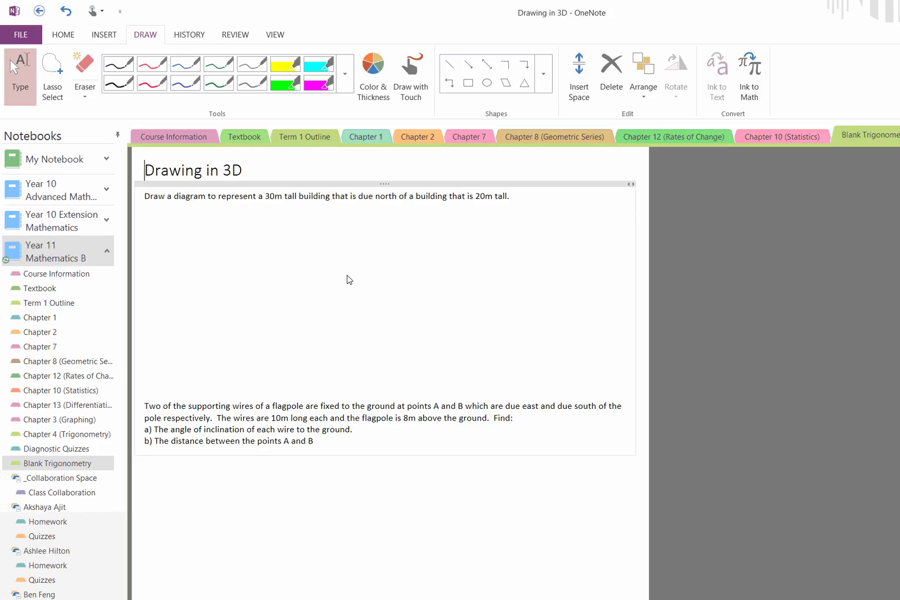
ctrl+scroll(424, 399, up, 3)
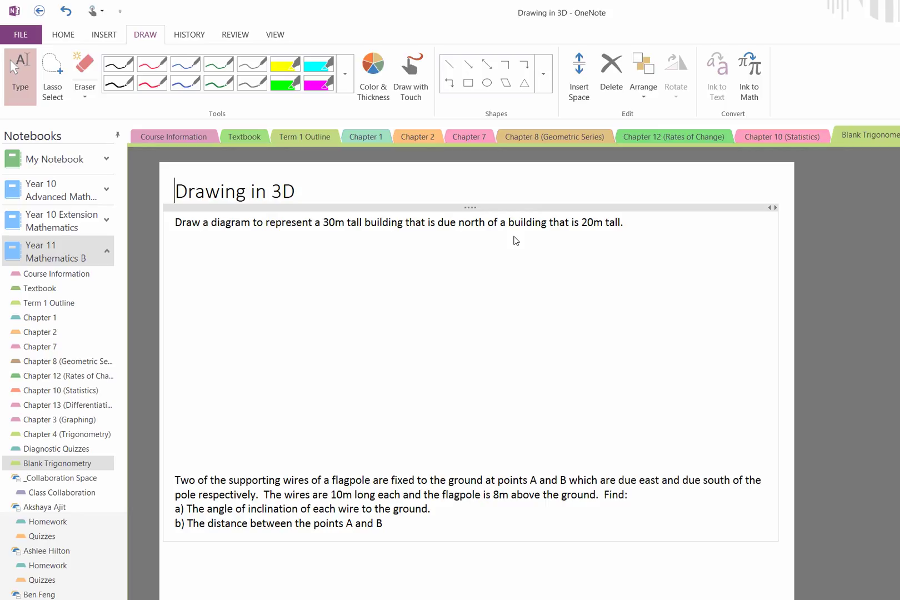
click(285, 82)
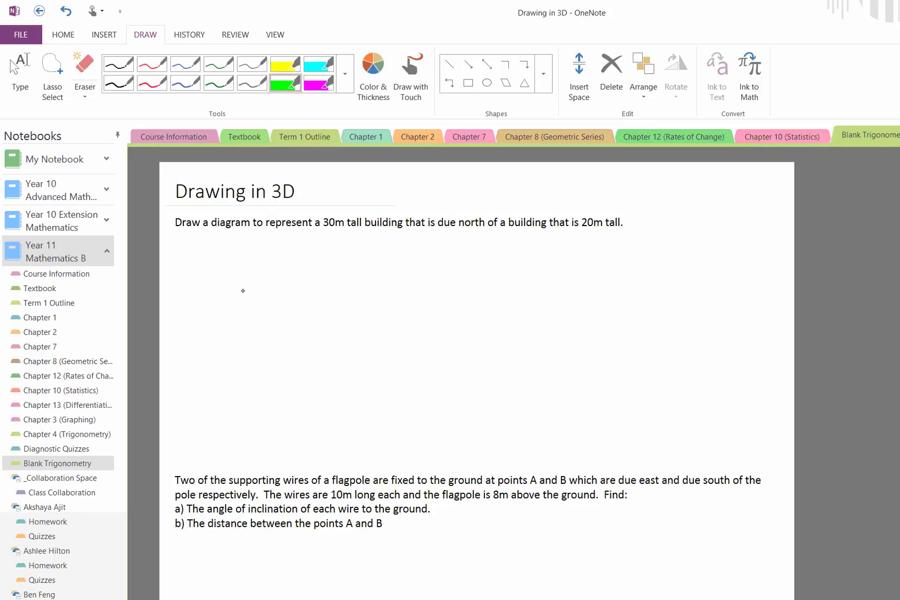
drag(307, 356, 307, 367)
click(19, 77)
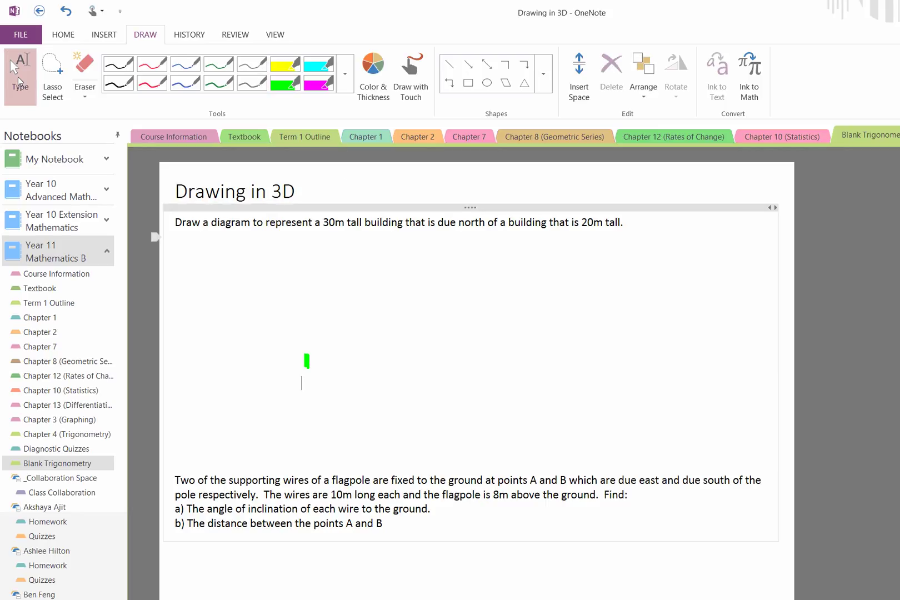
click(118, 63)
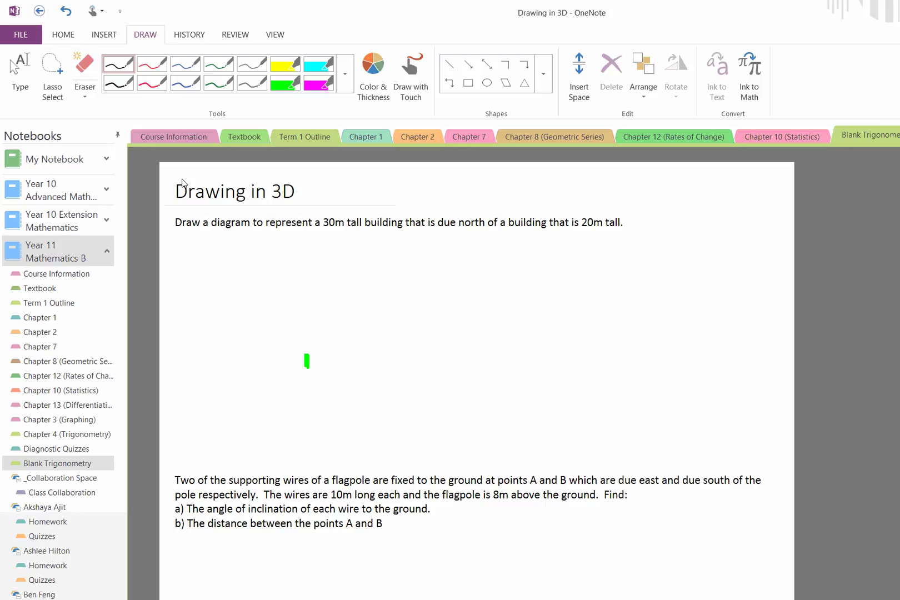
click(84, 72)
click(307, 361)
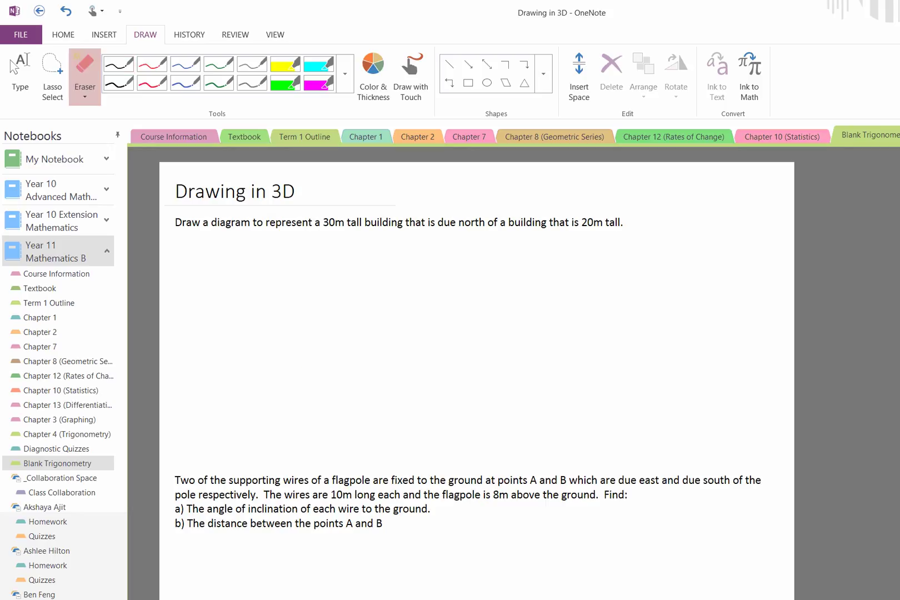
Step: Sketch the two buildings in black as vertical lines rising from dots, the 30m one directly above the 20m one
click(118, 63)
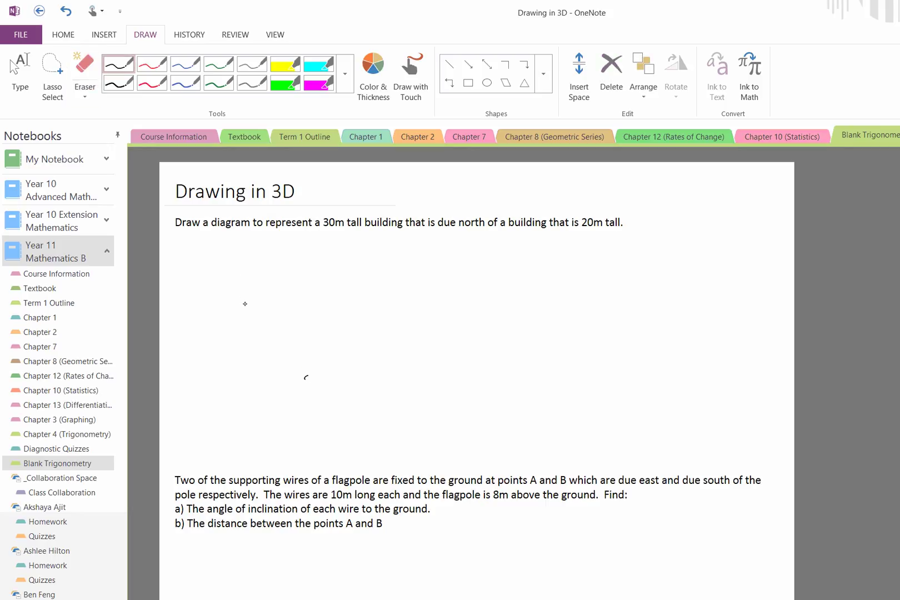
click(307, 378)
click(307, 313)
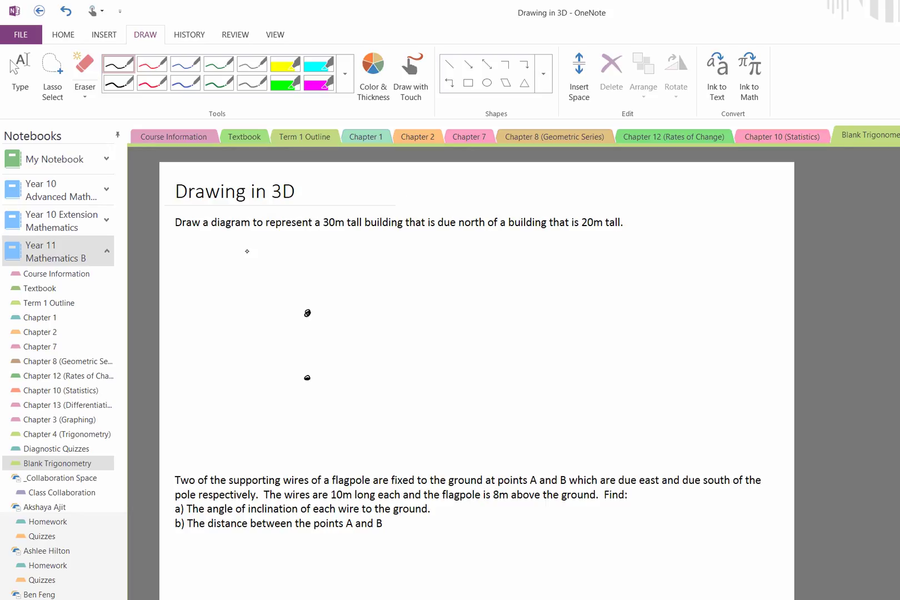
drag(307, 312, 310, 273)
mouse_move(312, 287)
mouse_down()
mouse_move(313, 299)
mouse_move(322, 290)
mouse_move(341, 298)
mouse_up()
mouse_move(307, 377)
mouse_down()
mouse_move(308, 334)
mouse_move(318, 361)
mouse_move(320, 350)
mouse_up()
drag(324, 360, 337, 360)
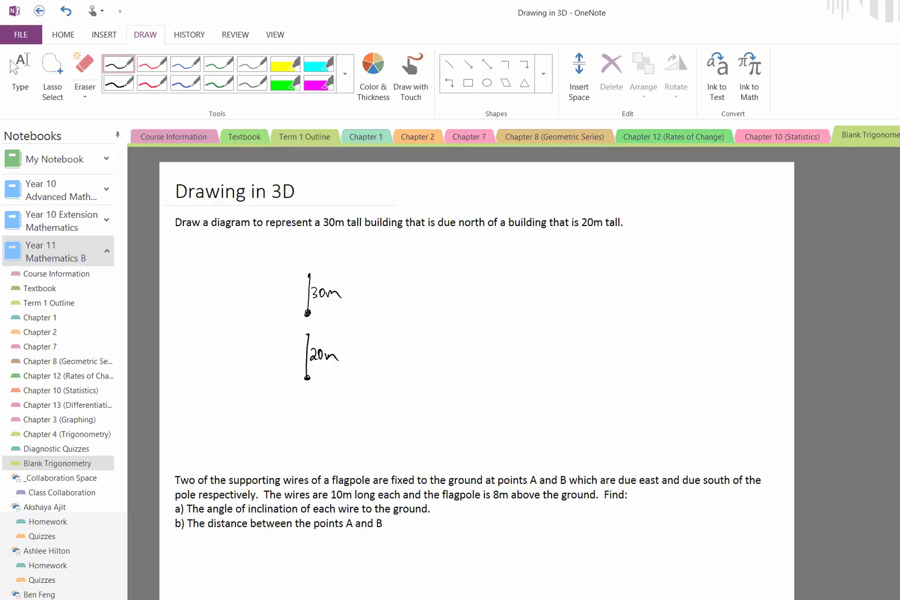
click(596, 496)
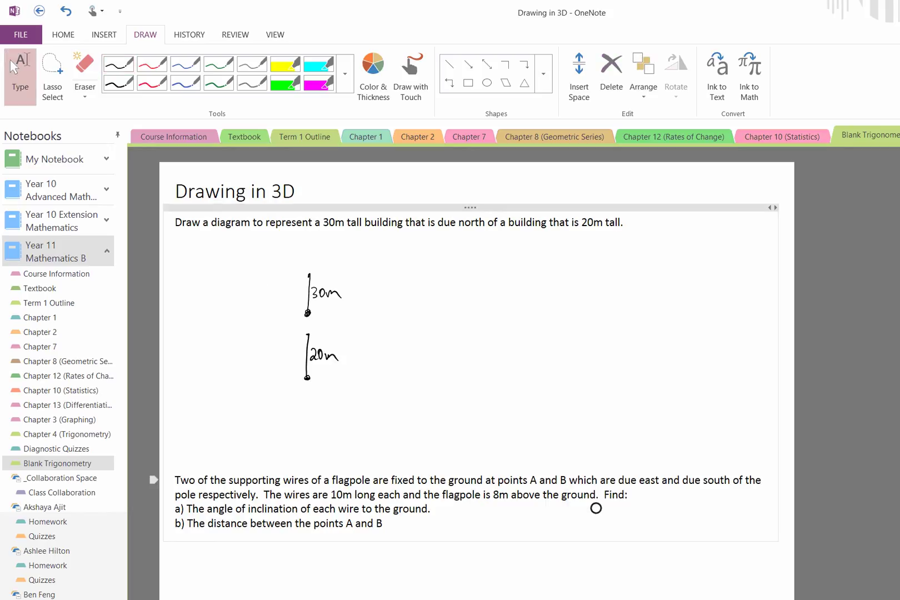
Step: Clear the building sketch and draw a flat compass cross with arrowheads labelled N, S, E and W
mouse_move(337, 291)
mouse_down()
mouse_move(309, 300)
mouse_move(277, 256)
mouse_move(264, 295)
mouse_move(231, 269)
mouse_move(236, 284)
mouse_up()
mouse_move(224, 290)
mouse_down()
mouse_move(236, 286)
mouse_move(231, 394)
mouse_up()
drag(232, 395, 235, 381)
mouse_move(196, 327)
mouse_down()
mouse_move(197, 341)
mouse_move(285, 327)
mouse_up()
drag(272, 324, 274, 339)
drag(218, 261, 235, 252)
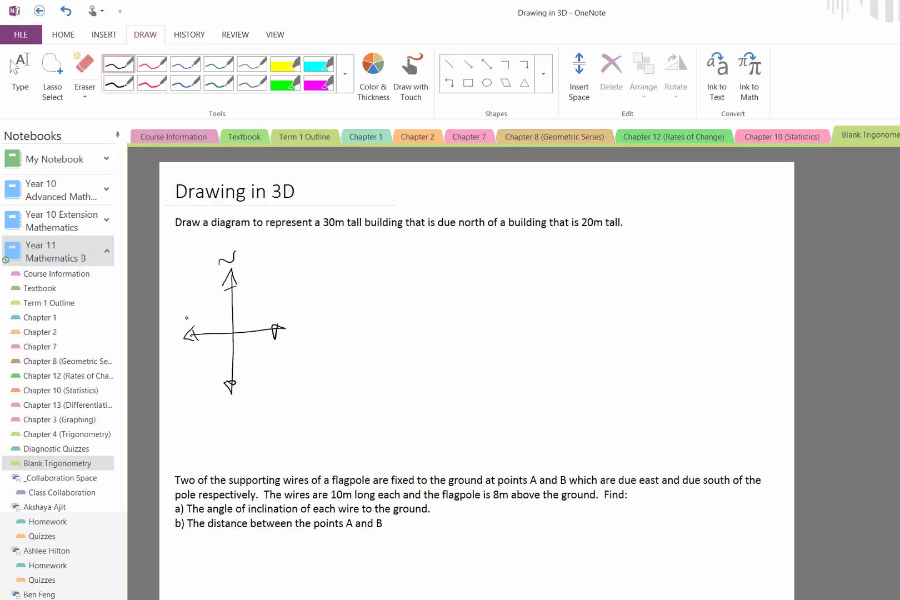
drag(234, 397, 225, 411)
mouse_move(297, 321)
mouse_down()
mouse_move(291, 333)
mouse_move(302, 337)
mouse_up()
drag(168, 329, 184, 334)
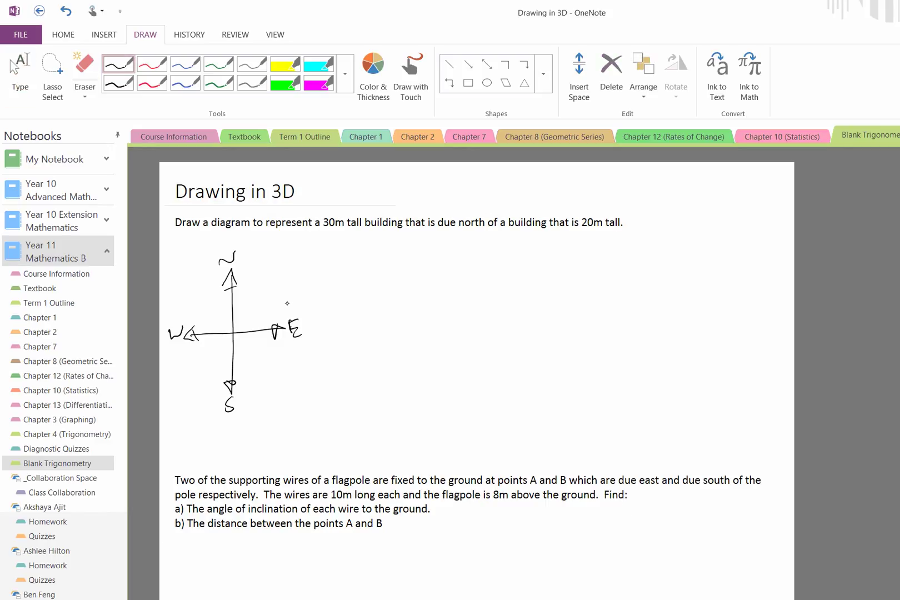
Step: Draw a perspective compass beside the flat one, with a slanted N–S arrow and a horizontal W–E arrow
drag(344, 389, 452, 321)
mouse_move(436, 322)
mouse_down()
mouse_move(453, 321)
mouse_move(440, 333)
mouse_up()
mouse_move(349, 381)
mouse_down()
mouse_move(343, 390)
mouse_move(354, 390)
mouse_up()
drag(455, 321, 466, 307)
drag(329, 394, 322, 405)
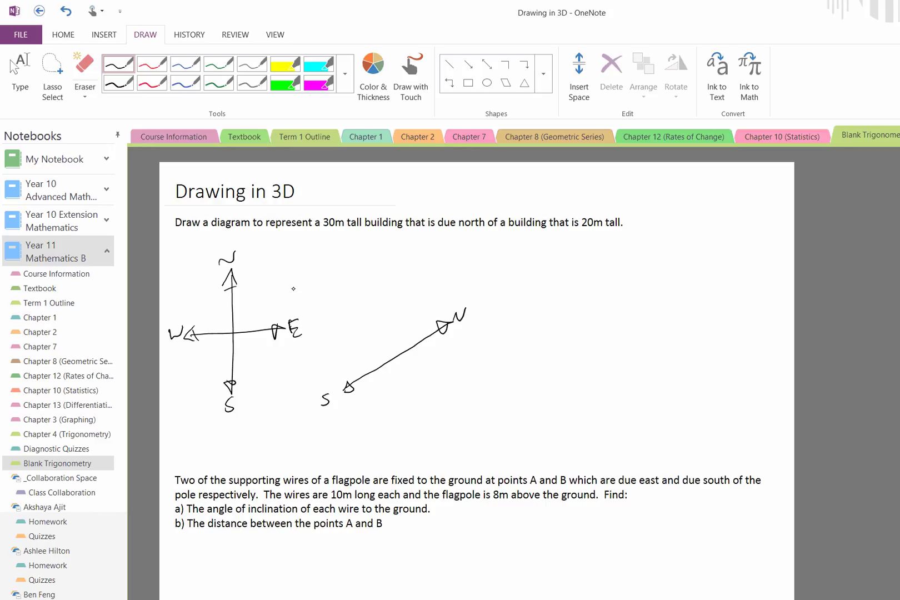
mouse_move(336, 353)
mouse_down()
mouse_move(492, 347)
mouse_move(343, 357)
mouse_up()
mouse_move(508, 345)
mouse_down()
mouse_move(500, 356)
mouse_move(507, 350)
mouse_up()
drag(500, 356, 510, 357)
drag(320, 350, 334, 347)
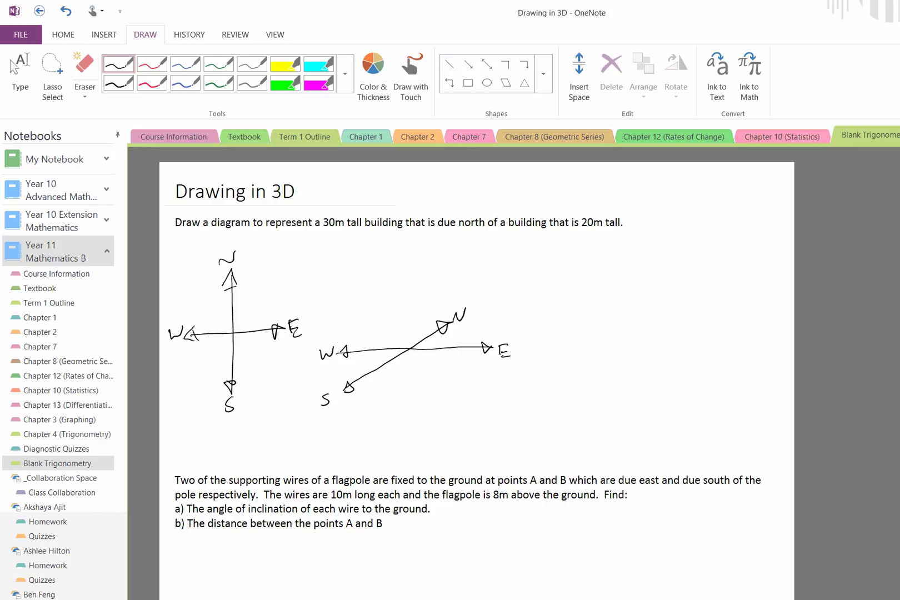
Step: Add a vertical arrow labelled up and down through the perspective compass centre and trace it in red
drag(410, 349, 410, 290)
mouse_move(403, 301)
mouse_down()
mouse_move(416, 298)
mouse_move(407, 271)
mouse_move(412, 277)
mouse_up()
mouse_move(409, 349)
mouse_down()
mouse_move(405, 409)
mouse_move(412, 401)
mouse_move(391, 428)
mouse_move(428, 425)
mouse_up()
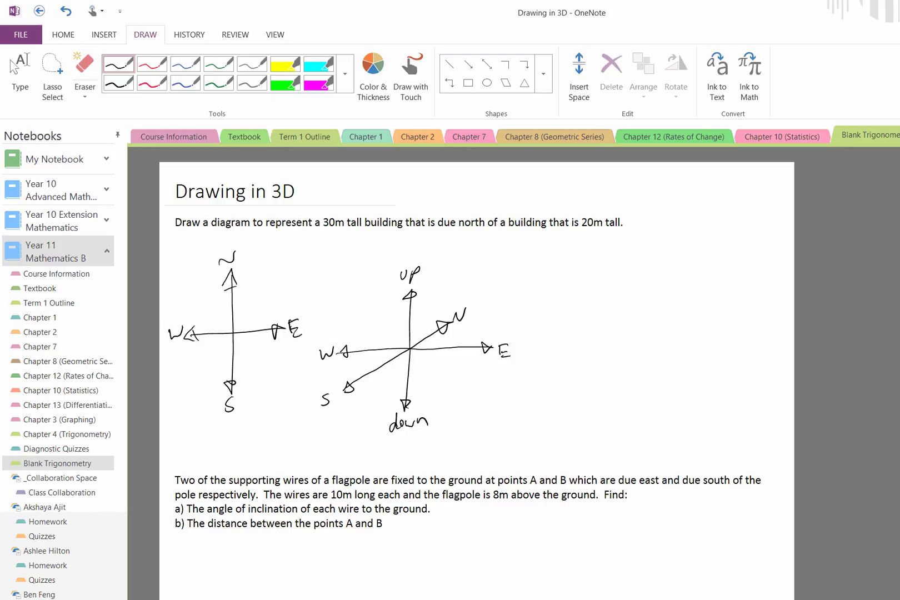
click(152, 82)
mouse_move(411, 342)
mouse_down()
mouse_move(410, 291)
mouse_move(412, 302)
mouse_up()
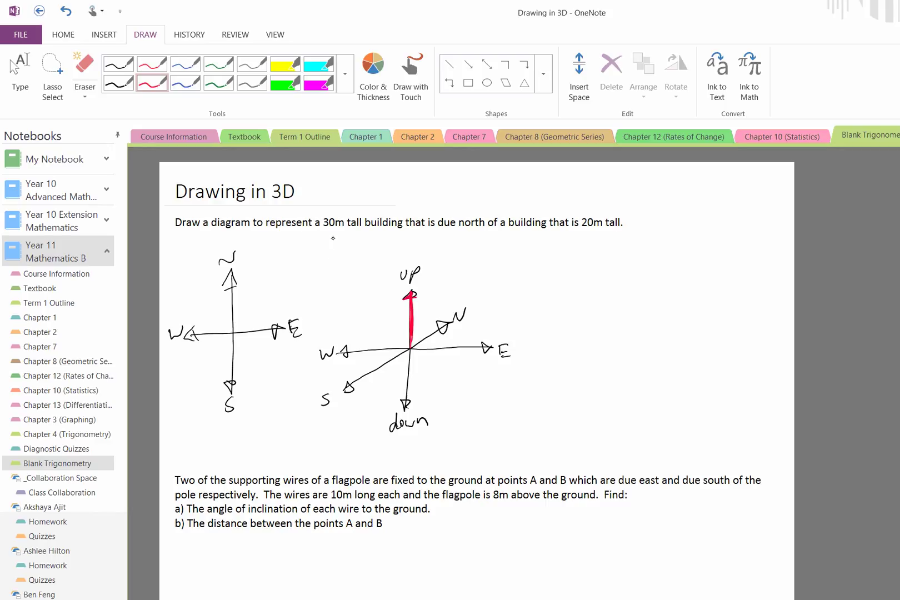
drag(409, 346, 404, 405)
Step: Draw narrow 20m and 30m buildings in black, joining their bases with a slanted line running north
click(119, 64)
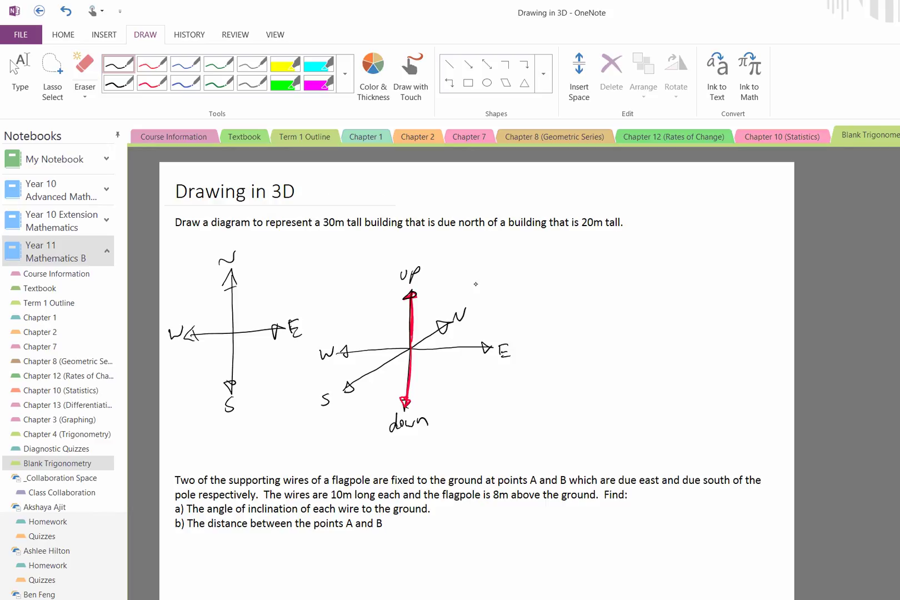
click(594, 356)
drag(598, 298, 596, 355)
drag(574, 321, 593, 327)
drag(595, 355, 649, 320)
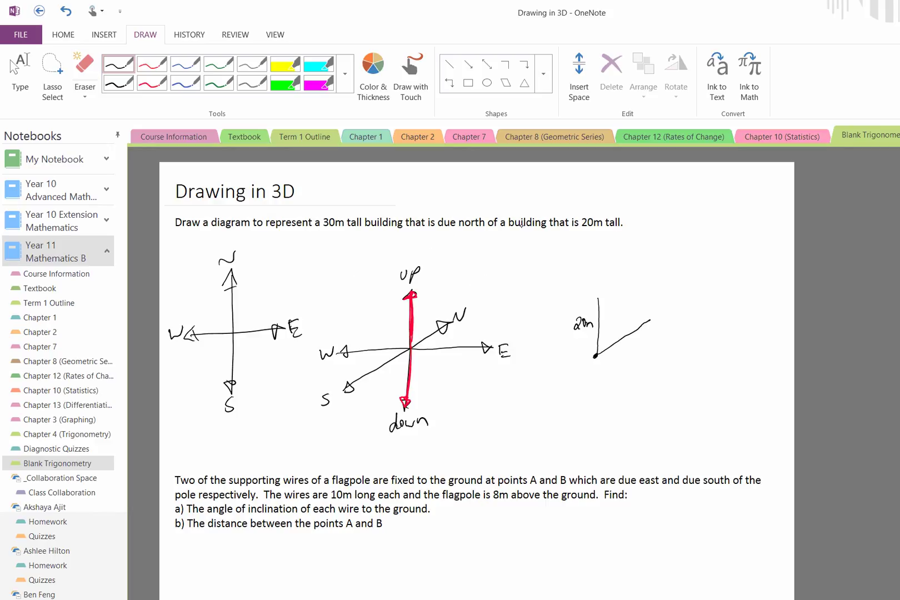
drag(653, 257, 649, 317)
mouse_move(657, 280)
mouse_down()
mouse_move(658, 290)
mouse_move(667, 280)
mouse_move(679, 286)
mouse_up()
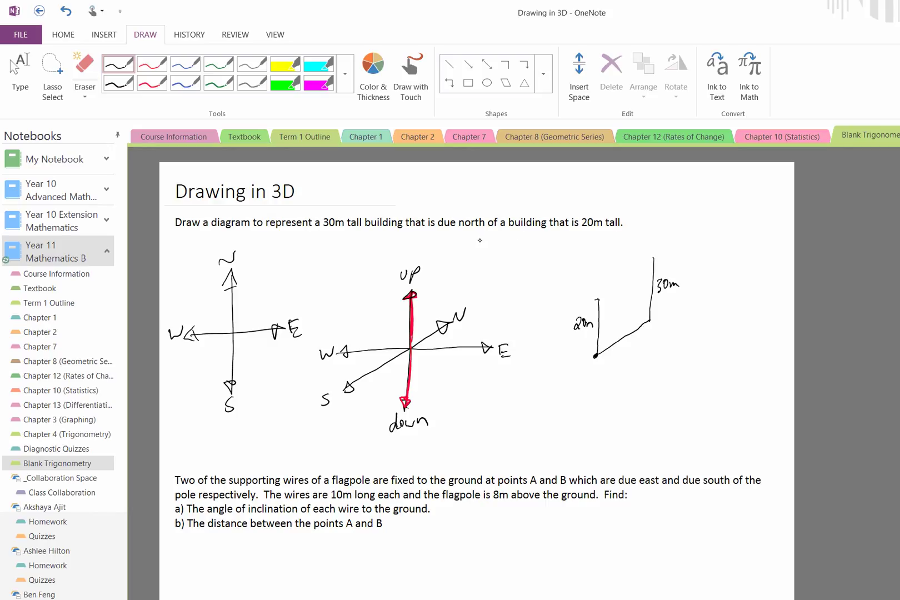
drag(592, 299, 595, 359)
drag(652, 260, 645, 322)
Step: Draw a 3D box below the buildings with dotted hidden edges and an arrow labelled N beside its base
click(683, 479)
scroll(683, 478, down, 1)
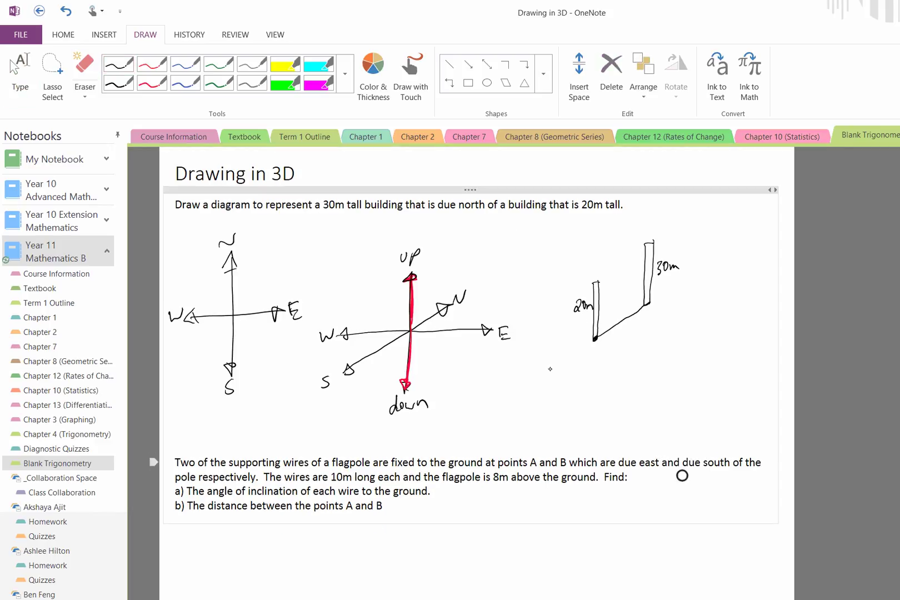
drag(682, 458, 682, 461)
click(578, 586)
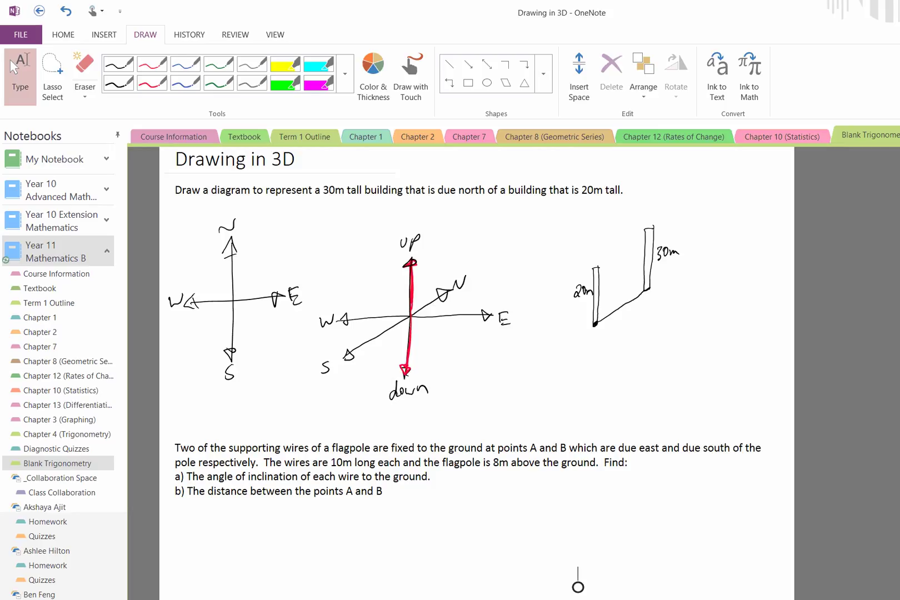
drag(641, 334, 632, 399)
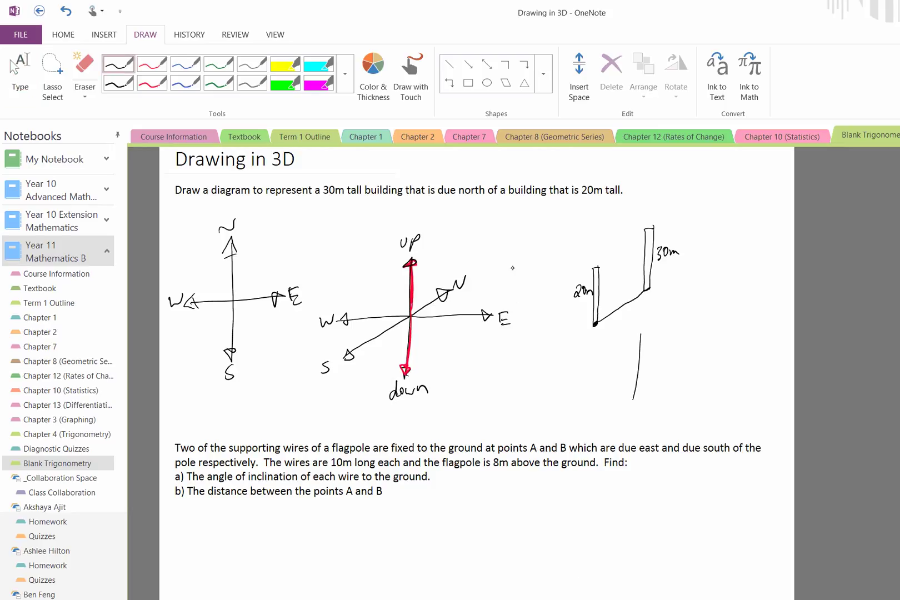
mouse_move(641, 334)
mouse_down()
mouse_move(702, 344)
mouse_move(633, 399)
mouse_up()
mouse_move(639, 335)
mouse_down()
mouse_move(681, 297)
mouse_move(740, 291)
mouse_move(701, 331)
mouse_up()
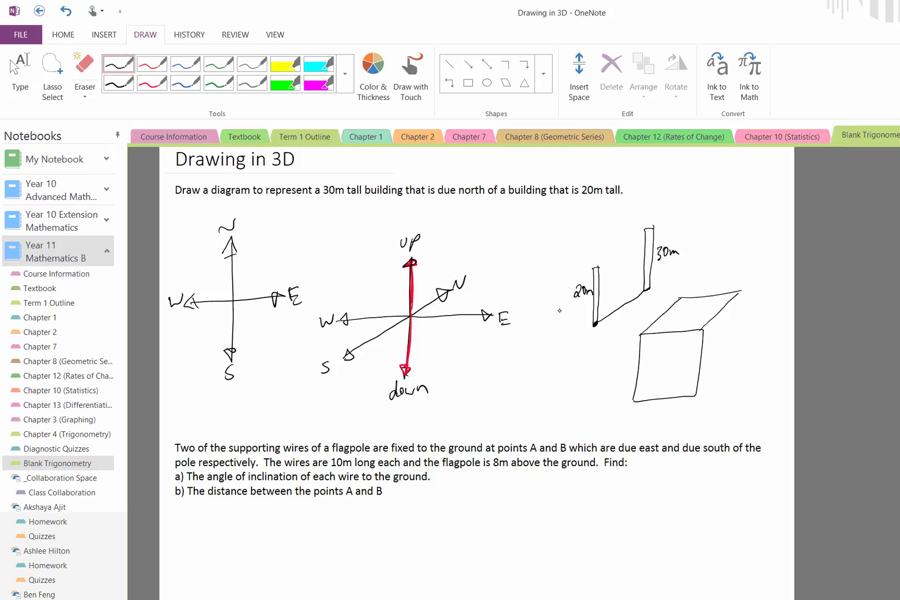
drag(694, 395, 726, 364)
drag(737, 291, 725, 364)
drag(706, 395, 724, 378)
drag(719, 383, 741, 379)
Step: Mark the 20m and 30m buildings in blue on the box's front and back vertical edges and join their bases
click(285, 83)
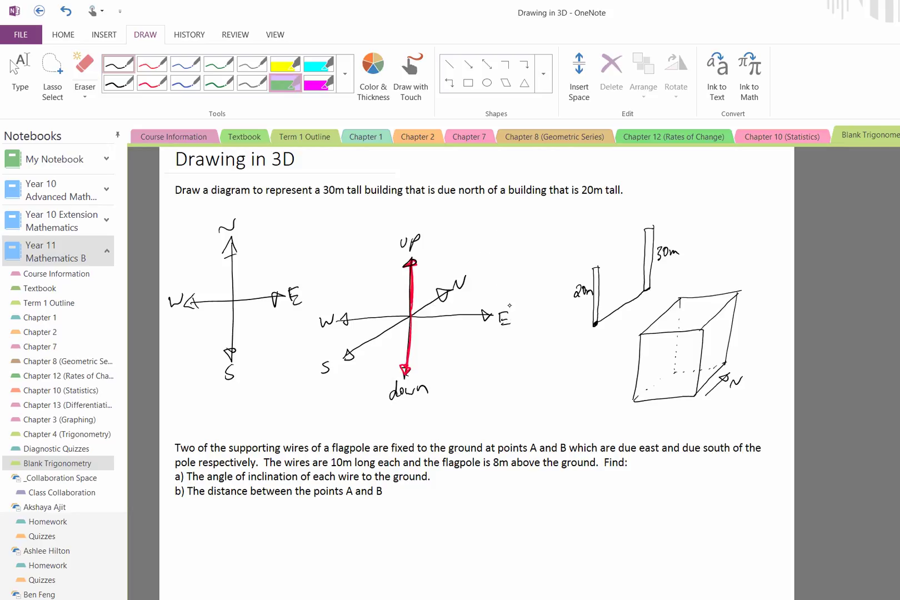
drag(638, 358, 634, 395)
click(185, 82)
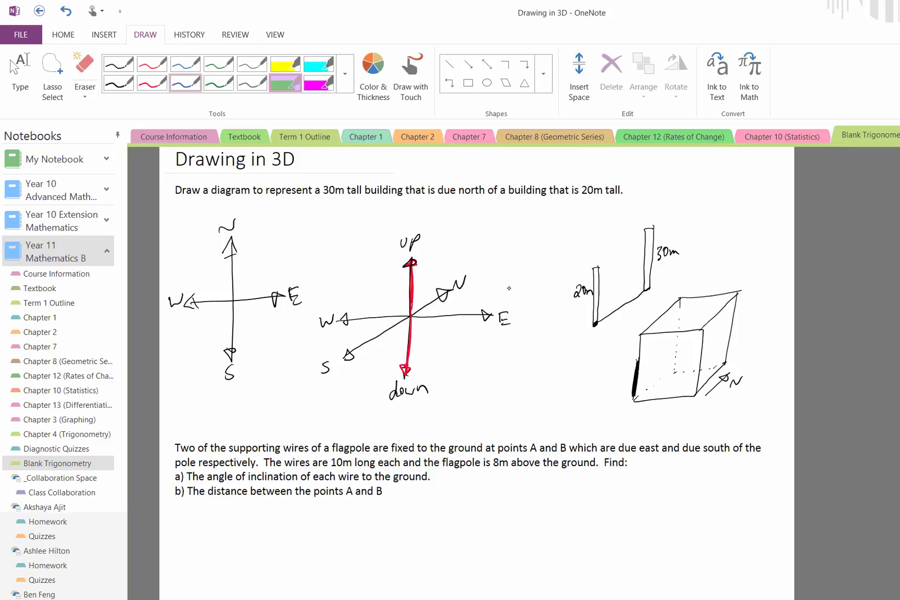
mouse_move(637, 360)
mouse_down()
mouse_move(632, 394)
mouse_move(611, 393)
mouse_move(612, 381)
mouse_up()
drag(615, 383, 628, 389)
drag(678, 300, 675, 363)
drag(684, 319, 690, 329)
drag(692, 317, 703, 321)
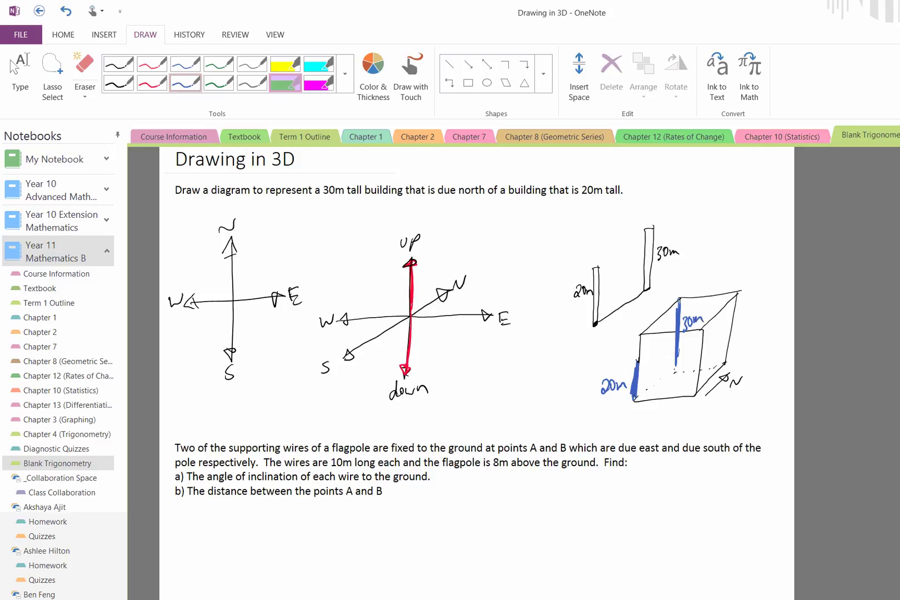
drag(634, 399, 674, 367)
Step: Draw a vertical flagpole with a waving flag in thick black below the flagpole problem
click(119, 64)
scroll(469, 383, down, 2)
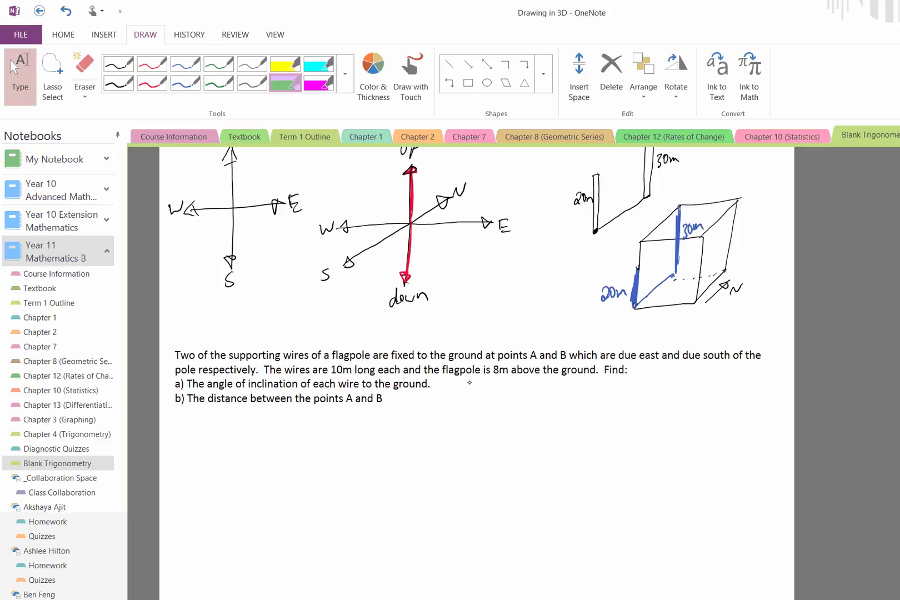
scroll(470, 382, down, 2)
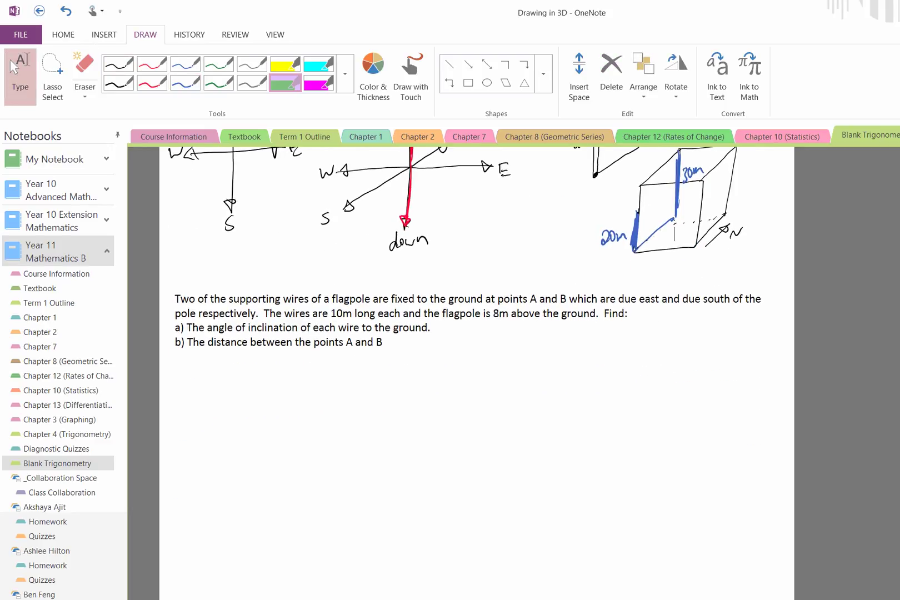
click(118, 64)
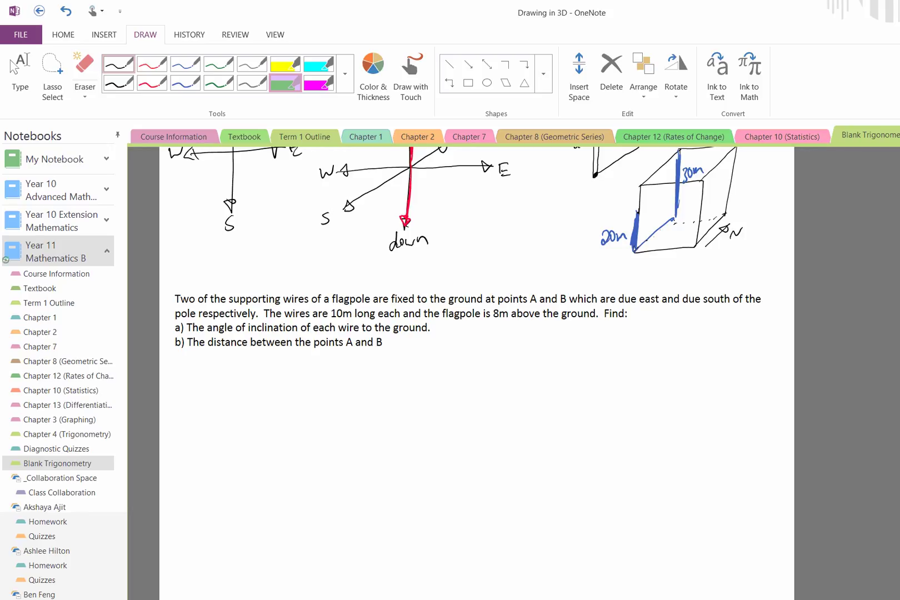
click(552, 574)
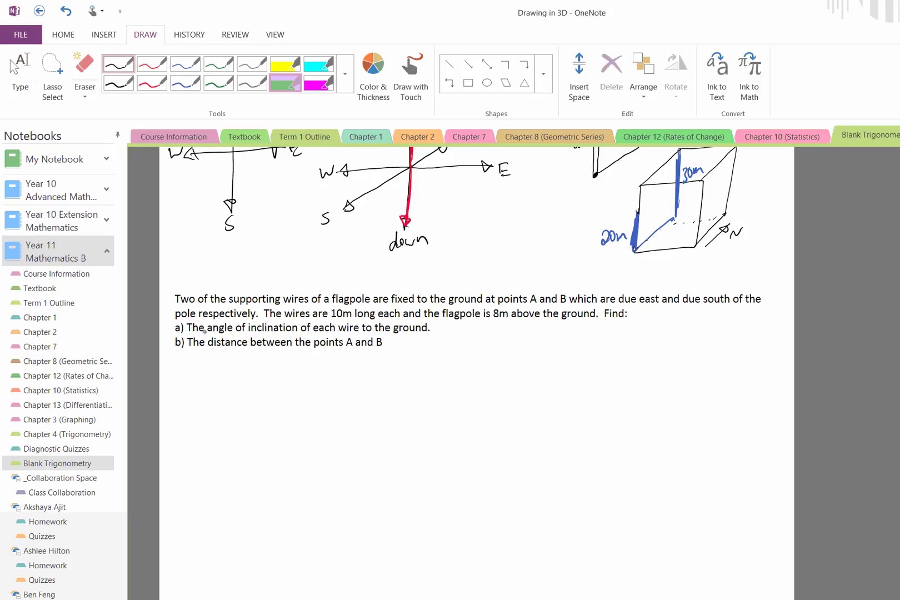
click(558, 578)
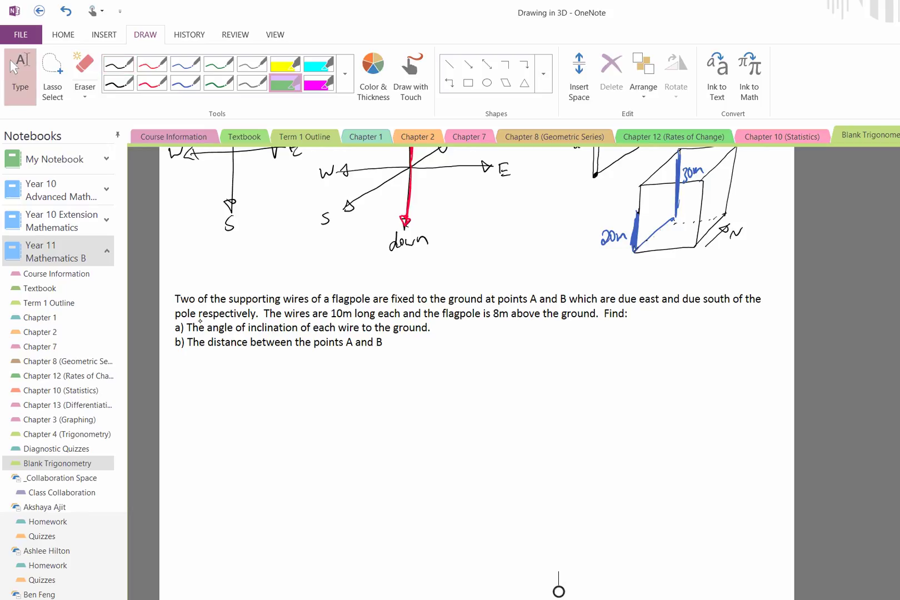
click(118, 83)
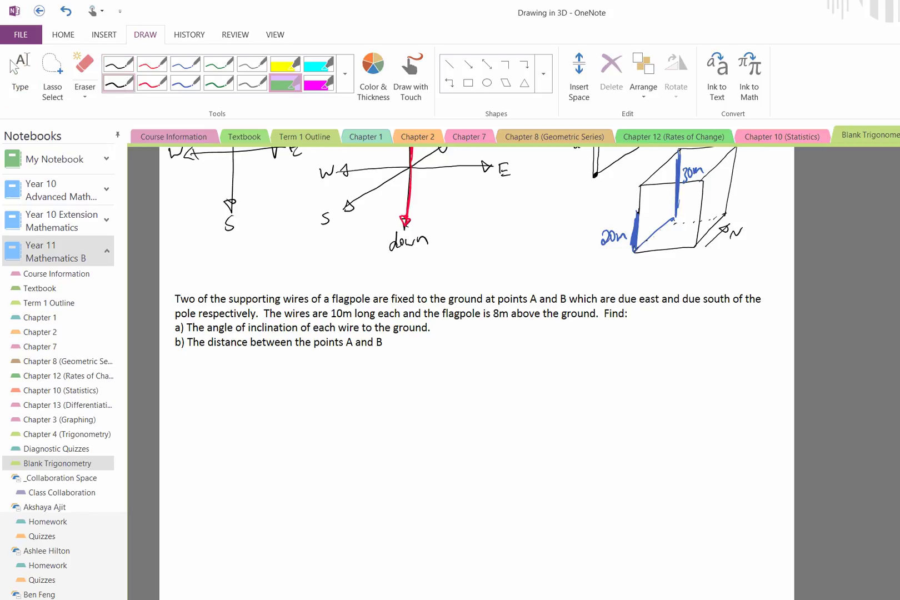
mouse_move(260, 379)
mouse_down()
mouse_move(255, 469)
mouse_move(233, 380)
mouse_move(230, 395)
mouse_move(258, 399)
mouse_up()
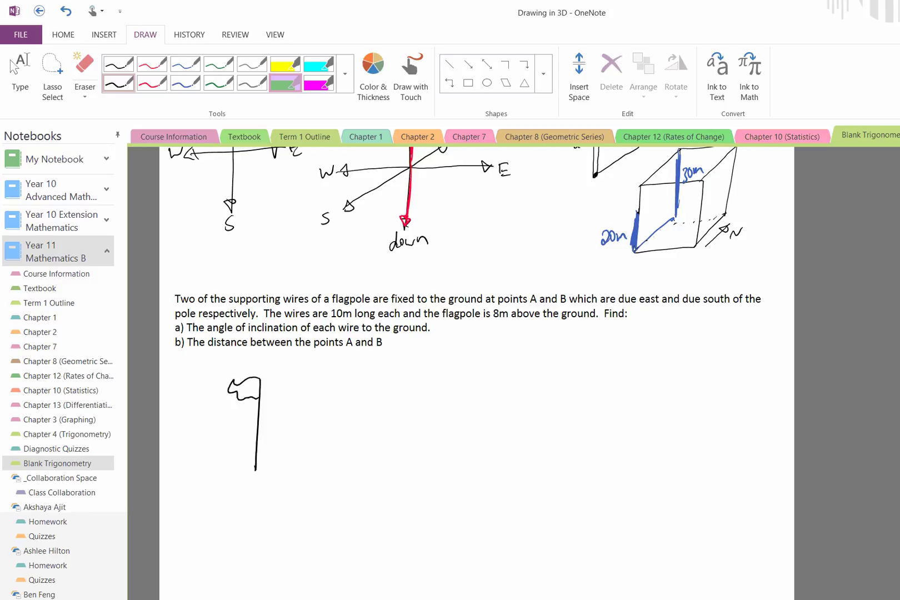
Step: Draw ground lines east and south from the flagpole's base, label the east end A, and tick "due east" and "due south" in the problem
key(Escape)
scroll(445, 333, up, 3)
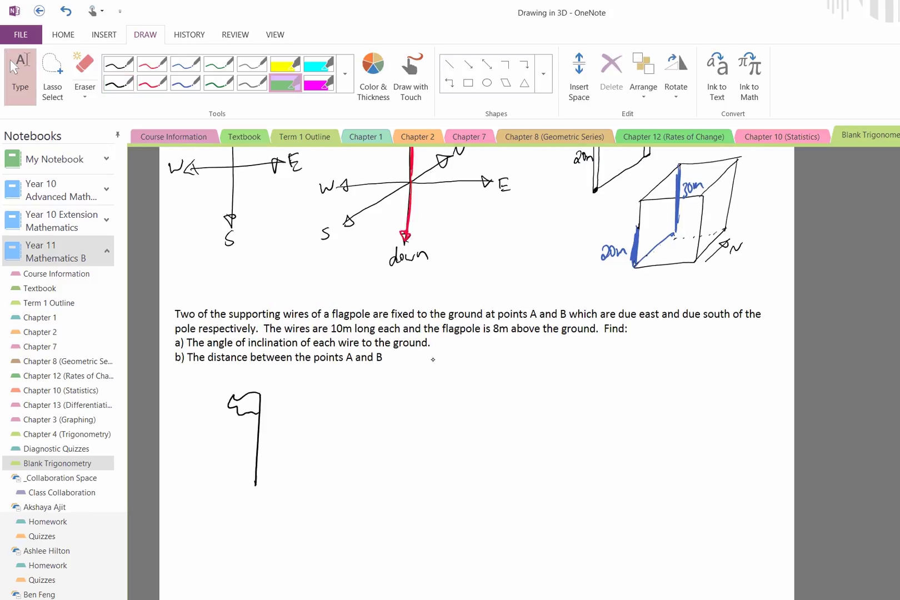
scroll(425, 396, up, 1)
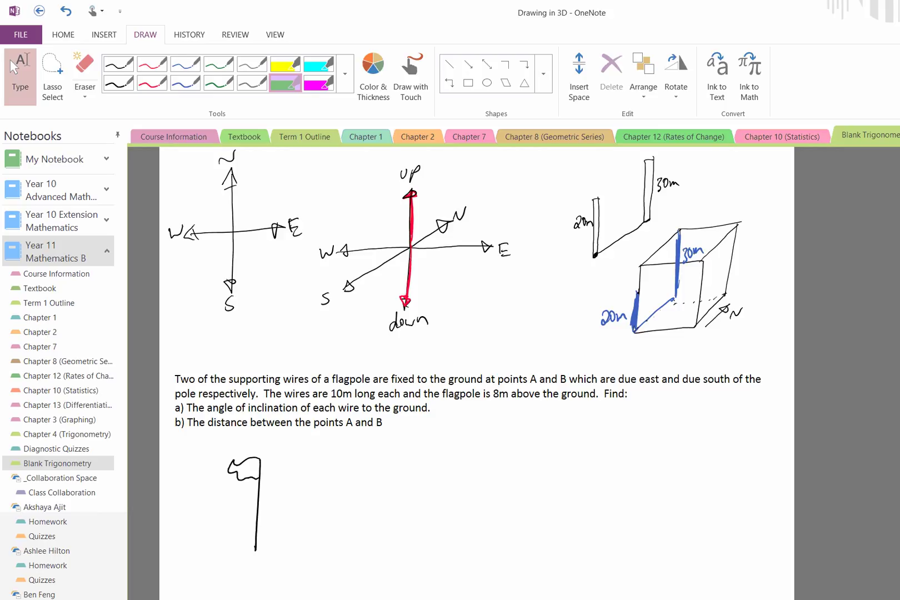
click(118, 82)
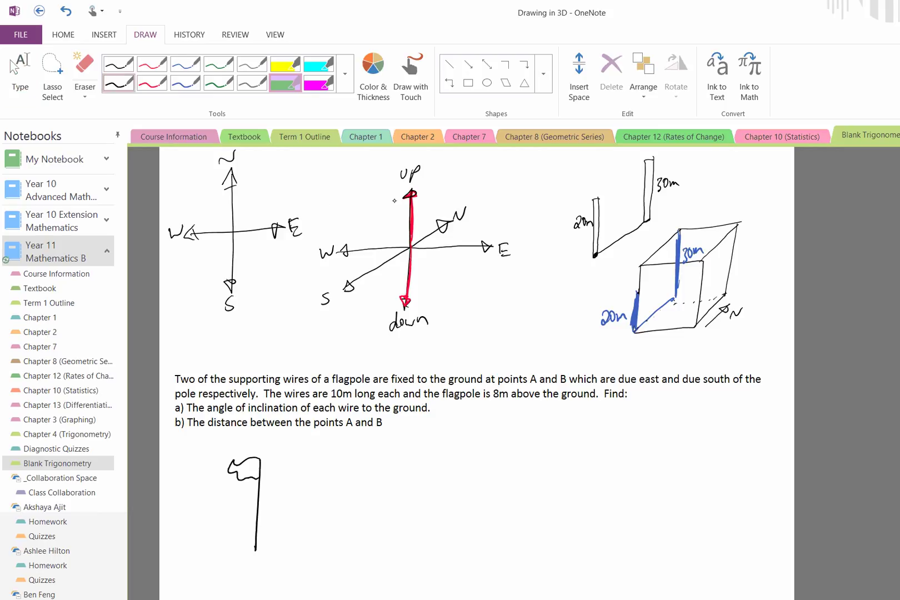
click(461, 589)
mouse_move(255, 549)
mouse_down()
mouse_move(367, 548)
mouse_move(375, 562)
mouse_move(385, 546)
mouse_up()
drag(376, 554, 383, 553)
drag(375, 563, 384, 562)
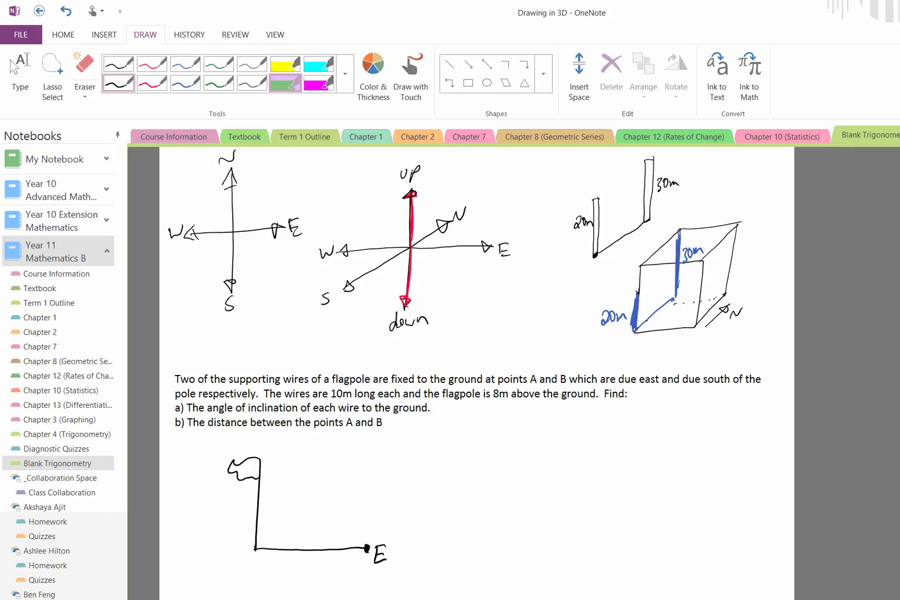
mouse_move(381, 570)
mouse_down()
mouse_move(386, 546)
mouse_move(385, 564)
mouse_up()
drag(376, 555, 383, 555)
drag(254, 549, 216, 599)
mouse_move(625, 382)
mouse_down()
mouse_move(648, 369)
mouse_move(718, 371)
mouse_up()
Step: Draw wires from the pole's top to the east and south points, labelling each wire 10m and the pole 8m
drag(259, 457, 366, 547)
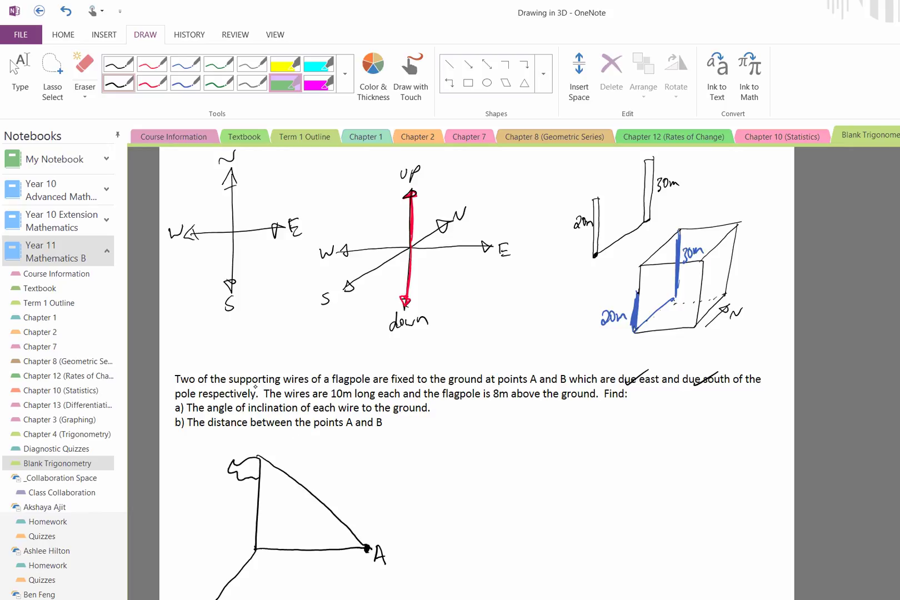
drag(318, 478, 321, 489)
drag(330, 477, 344, 502)
drag(241, 520, 209, 599)
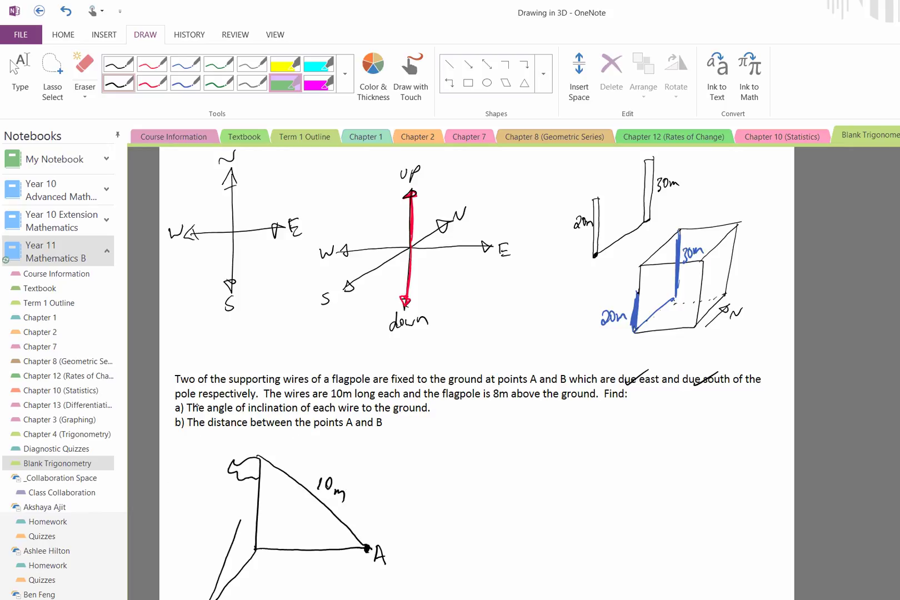
mouse_move(258, 461)
mouse_down()
mouse_move(239, 520)
mouse_move(213, 549)
mouse_move(220, 529)
mouse_up()
drag(223, 538, 236, 527)
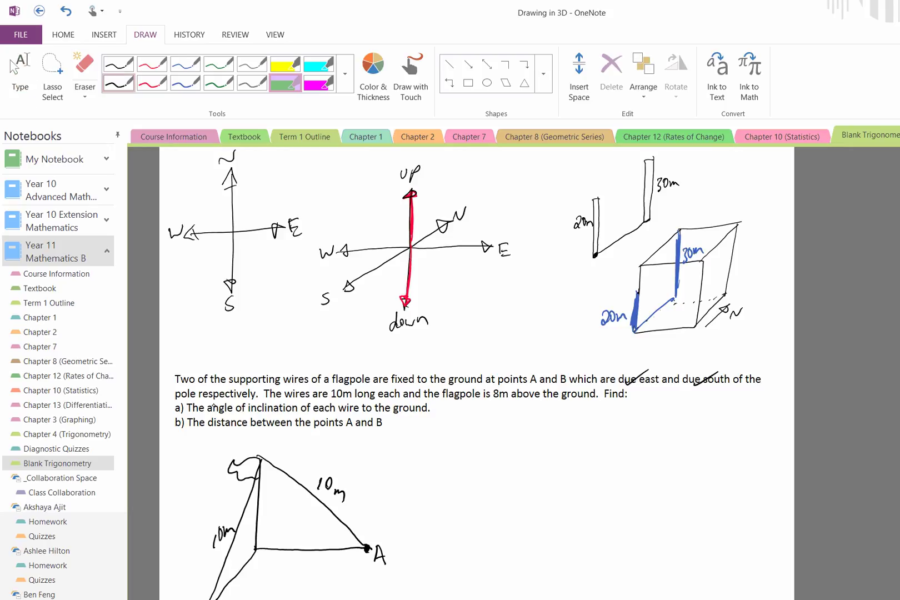
drag(267, 506, 280, 514)
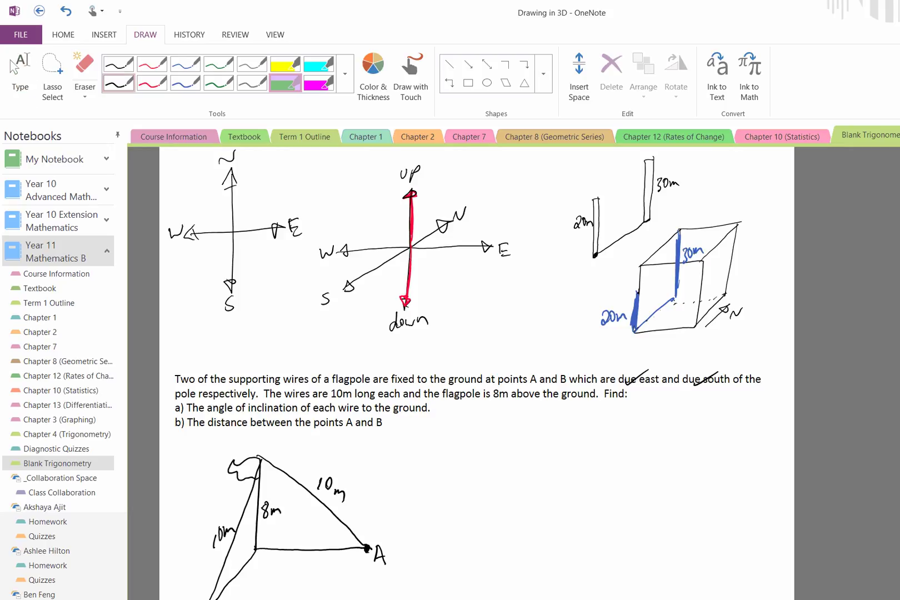
Step: Mark the right angles at the pole's base and redraw the pole and the ground line to A
drag(245, 570, 288, 551)
mouse_move(269, 563)
mouse_down()
mouse_move(272, 575)
mouse_move(269, 546)
mouse_move(246, 563)
mouse_move(246, 549)
mouse_up()
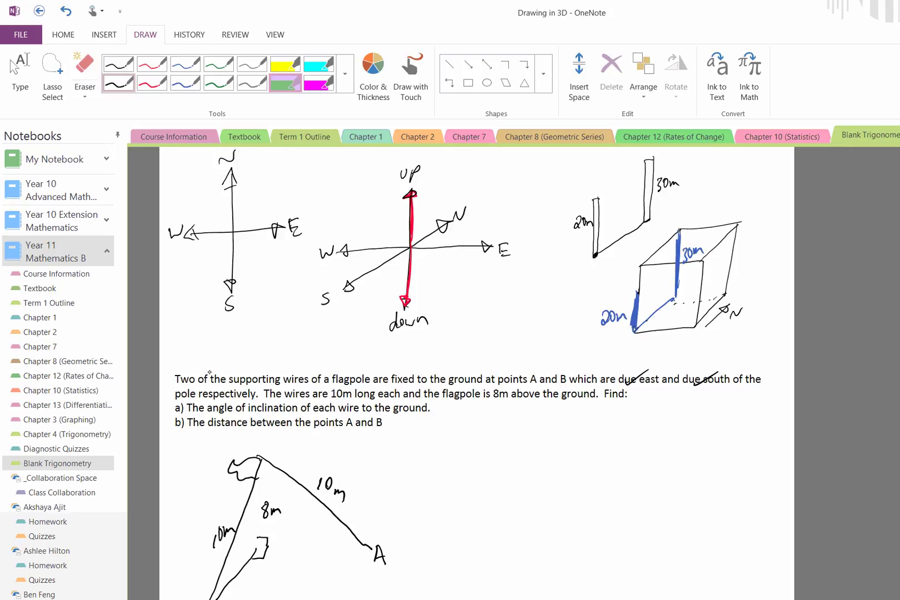
mouse_move(259, 456)
mouse_down()
mouse_move(251, 555)
mouse_move(373, 552)
mouse_up()
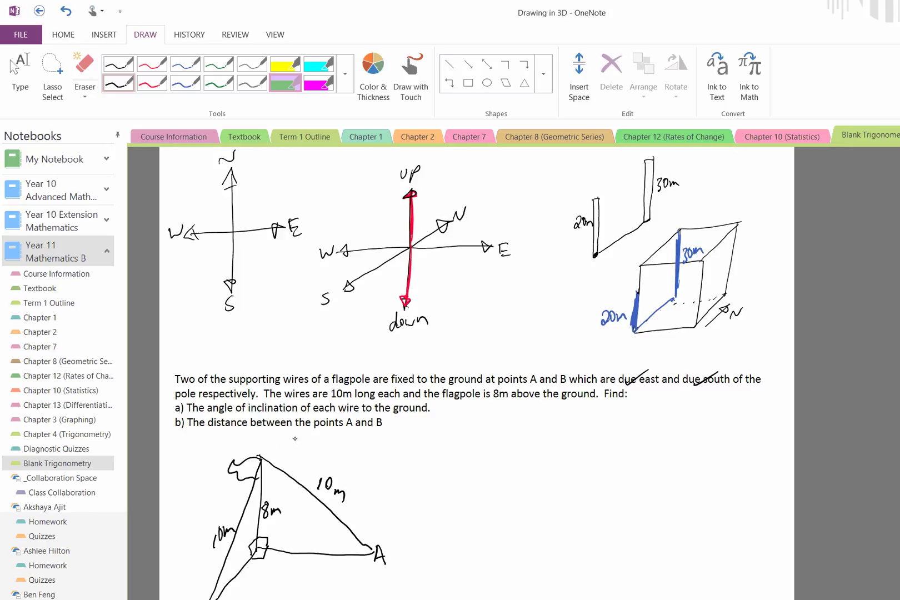
Step: Write "(a) Use Δ FBA to find" beside the diagram and label the pole's top F and its base B
drag(424, 443, 422, 460)
drag(433, 447, 435, 455)
drag(437, 443, 436, 459)
mouse_move(254, 437)
mouse_down()
mouse_move(257, 454)
mouse_move(265, 442)
mouse_up()
drag(256, 555, 257, 571)
mouse_move(447, 446)
mouse_down()
mouse_move(451, 460)
mouse_move(456, 448)
mouse_up()
mouse_move(464, 449)
mouse_down()
mouse_move(458, 460)
mouse_move(510, 460)
mouse_move(519, 444)
mouse_up()
drag(510, 452, 521, 460)
mouse_move(520, 443)
mouse_down()
mouse_move(522, 459)
mouse_move(537, 461)
mouse_up()
drag(530, 453, 558, 459)
drag(549, 455, 583, 468)
mouse_move(590, 452)
mouse_down()
mouse_move(592, 461)
mouse_move(600, 455)
mouse_up()
mouse_move(611, 449)
mouse_down()
mouse_move(613, 436)
mouse_move(615, 459)
mouse_up()
Step: Mark angle θ at point A in the flagpole diagram and finish the part (a) heading with "θ:"
mouse_move(342, 528)
mouse_down()
mouse_move(340, 550)
mouse_move(348, 537)
mouse_up()
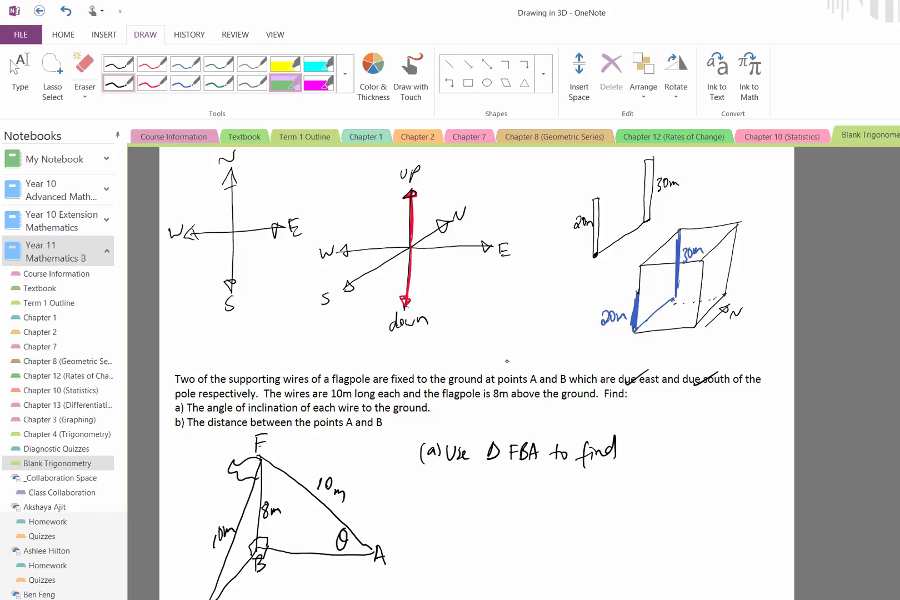
drag(633, 443, 631, 444)
drag(625, 453, 639, 451)
click(645, 446)
click(646, 454)
Step: Draw right-angled triangle FBA below the heading, with its right angle at B, sides 8 and 10, and θ at A
mouse_move(466, 486)
mouse_down()
mouse_move(514, 538)
mouse_move(468, 487)
mouse_up()
drag(461, 530, 470, 539)
mouse_move(454, 474)
mouse_down()
mouse_move(453, 489)
mouse_move(461, 472)
mouse_up()
drag(454, 481, 462, 480)
drag(444, 539, 450, 550)
drag(519, 552, 528, 544)
mouse_move(455, 509)
mouse_down()
mouse_move(450, 517)
mouse_move(496, 505)
mouse_up()
drag(503, 494, 499, 522)
drag(494, 526, 505, 523)
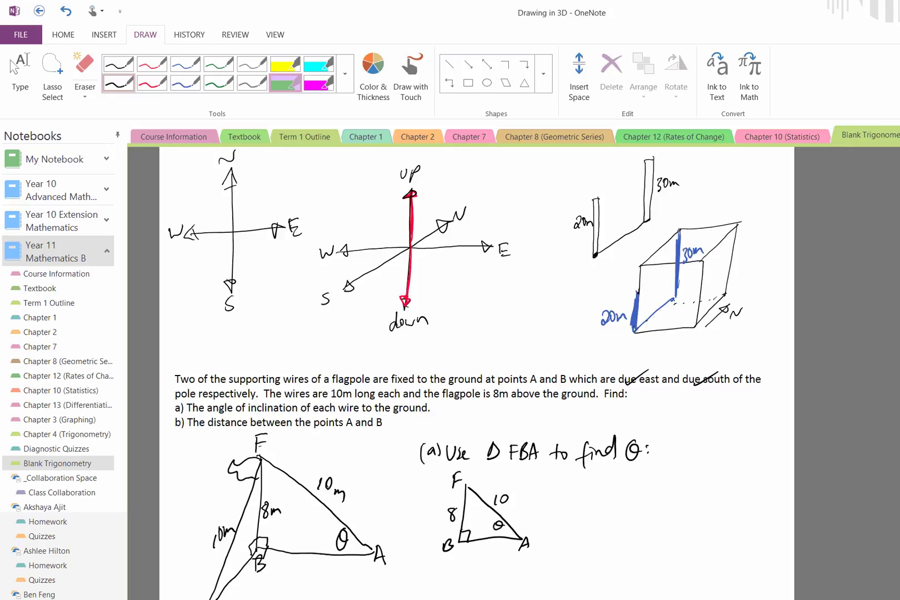
Step: Label the small triangle's side 8 as opp and its side 10 as hyp
mouse_move(422, 512)
mouse_down()
mouse_move(430, 524)
mouse_move(439, 516)
mouse_up()
drag(511, 482, 518, 508)
drag(523, 505, 530, 491)
Step: Write "use sine:" beside the small triangle, followed by the formula sin θ = opp/hyp
drag(560, 499, 567, 500)
drag(567, 503, 601, 506)
click(602, 493)
mouse_move(605, 503)
mouse_down()
mouse_move(622, 496)
mouse_move(599, 538)
mouse_move(624, 538)
mouse_up()
click(628, 493)
click(628, 501)
drag(638, 518, 644, 525)
drag(650, 524, 657, 523)
mouse_move(650, 529)
mouse_down()
mouse_move(671, 519)
mouse_move(677, 528)
mouse_up()
drag(680, 513, 692, 518)
mouse_move(668, 526)
mouse_down()
mouse_move(693, 522)
mouse_move(676, 555)
mouse_up()
mouse_move(682, 534)
mouse_down()
mouse_move(683, 550)
mouse_move(692, 540)
mouse_up()
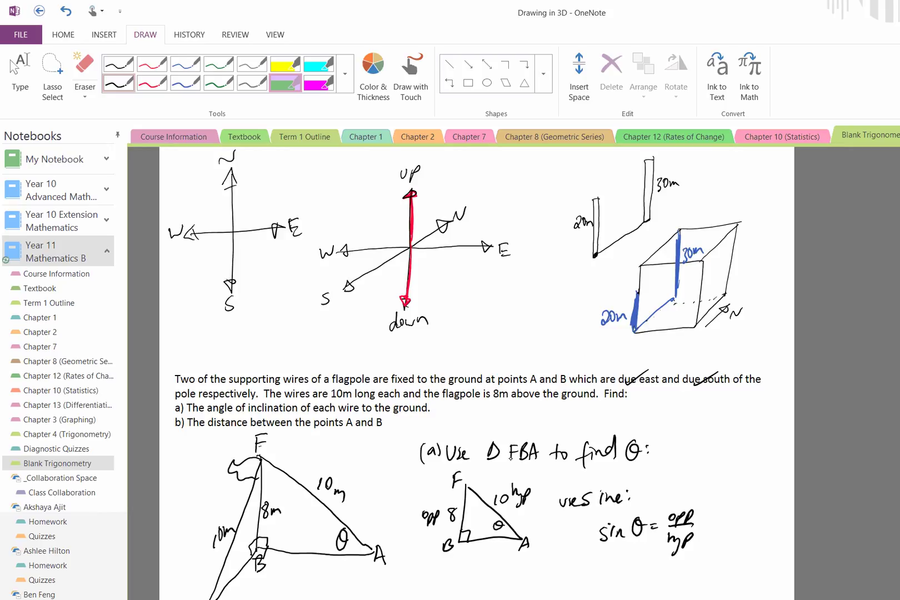
Step: Write the working sin θ = 8/10, θ = sin⁻¹(8/10) and the start of the answer line, θ =
mouse_move(638, 569)
mouse_down()
mouse_move(631, 586)
mouse_move(637, 568)
mouse_up()
mouse_move(631, 577)
mouse_down()
mouse_move(641, 575)
mouse_move(587, 588)
mouse_move(600, 589)
mouse_up()
drag(605, 589, 660, 576)
drag(653, 583, 687, 575)
mouse_move(674, 581)
mouse_down()
mouse_move(672, 593)
mouse_move(680, 584)
mouse_move(703, 598)
mouse_up()
mouse_move(720, 589)
mouse_down()
mouse_move(715, 599)
mouse_move(730, 589)
mouse_move(728, 599)
mouse_up()
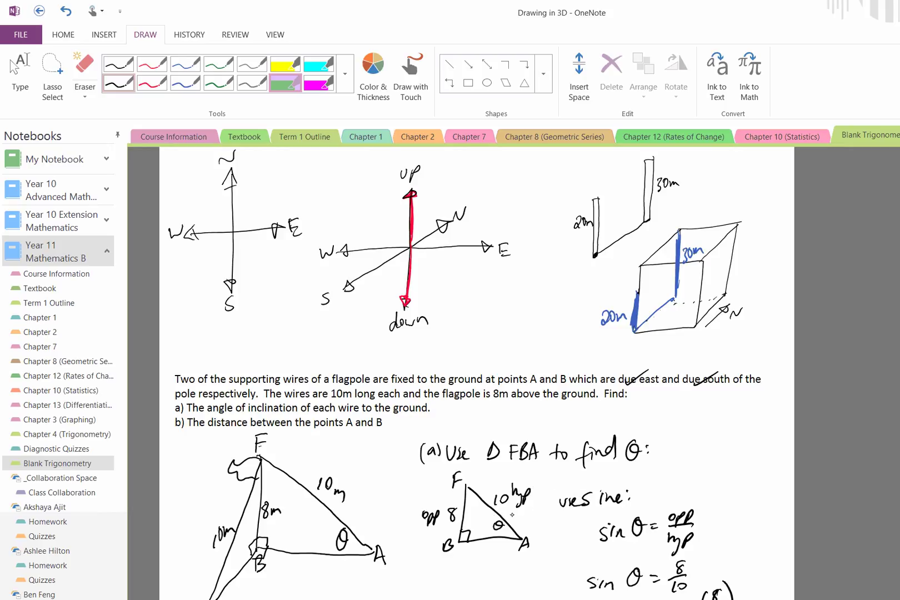
scroll(477, 372, down, 2)
click(20, 72)
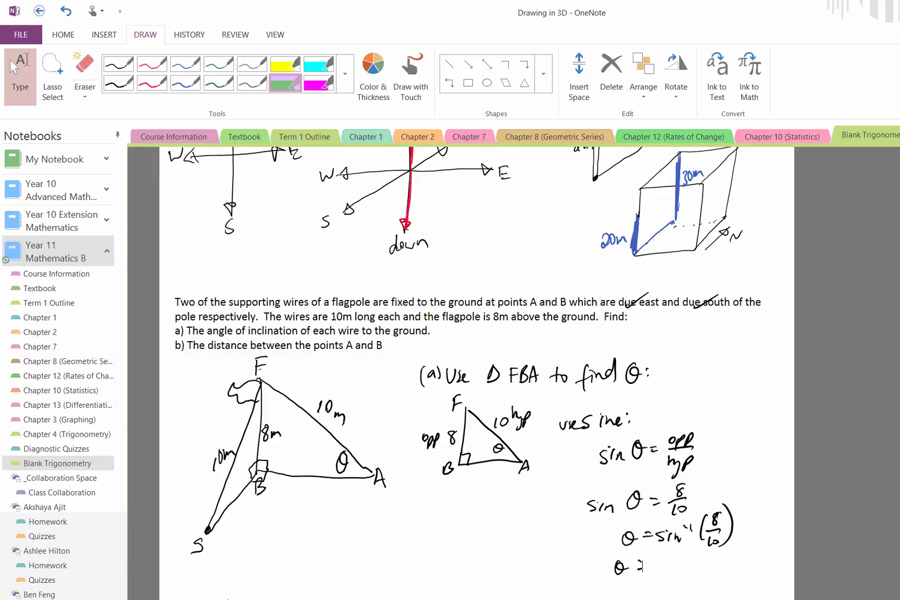
Step: Switch to the fx-9860 calculator emulator and evaluate sin⁻¹(8÷10)
click(207, 599)
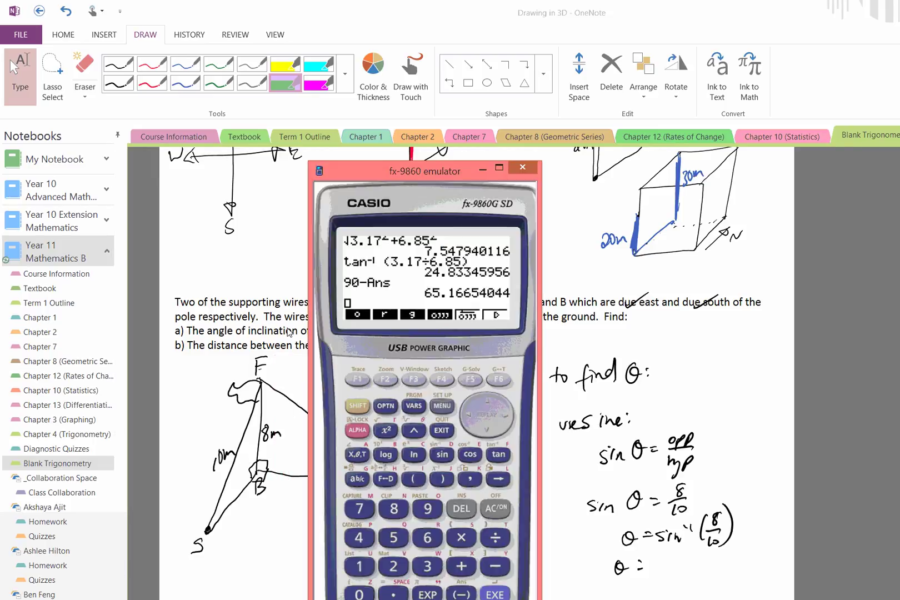
key(shift)
text(sin⁻¹)
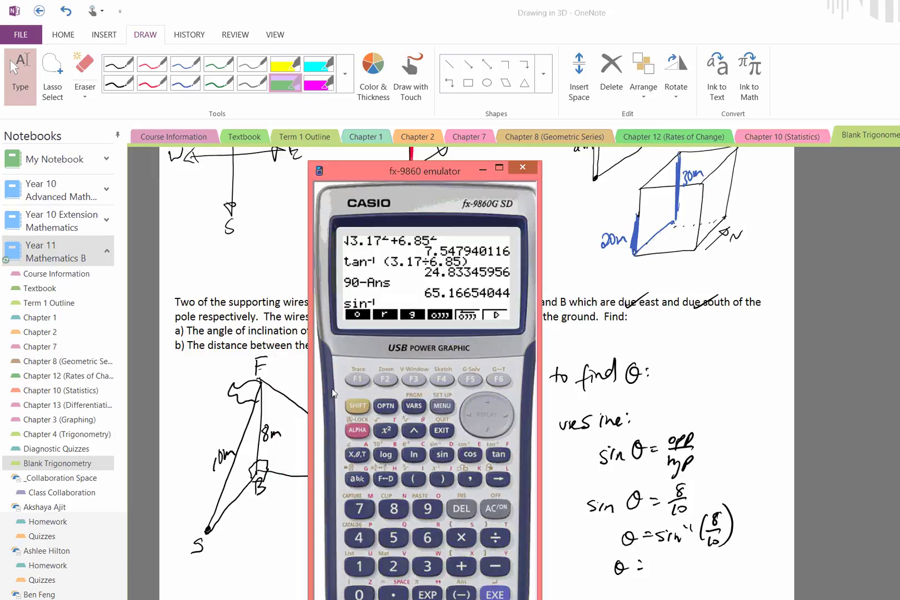
text(()
text(8/)
text(10))
key(Return)
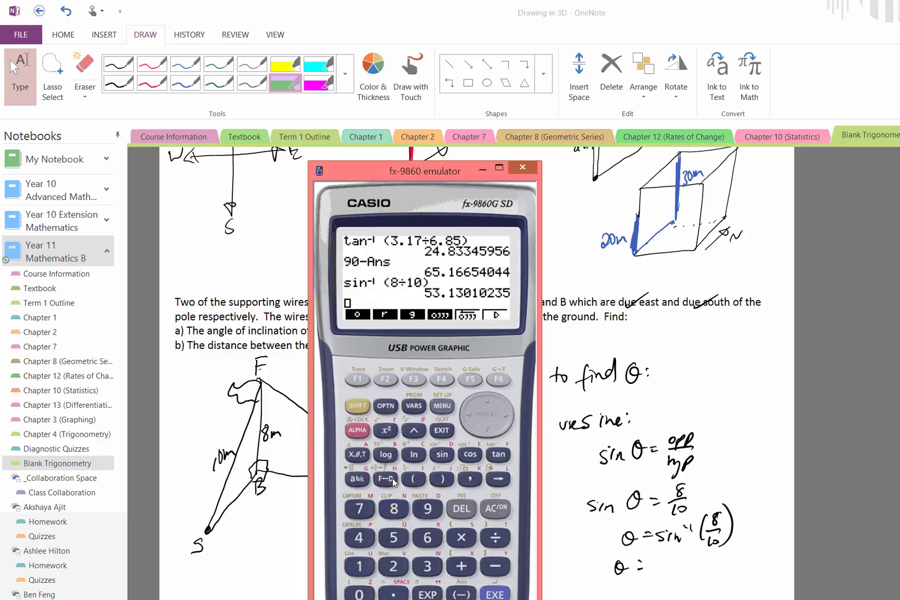
Step: Minimise the calculator emulator and complete the answer line in thick black as θ = 53.13°
click(482, 169)
click(119, 83)
mouse_move(659, 557)
mouse_down()
mouse_move(653, 574)
mouse_move(671, 554)
mouse_move(667, 572)
mouse_move(683, 569)
mouse_up()
click(685, 561)
mouse_move(688, 560)
mouse_down()
mouse_move(690, 573)
mouse_move(702, 554)
mouse_up()
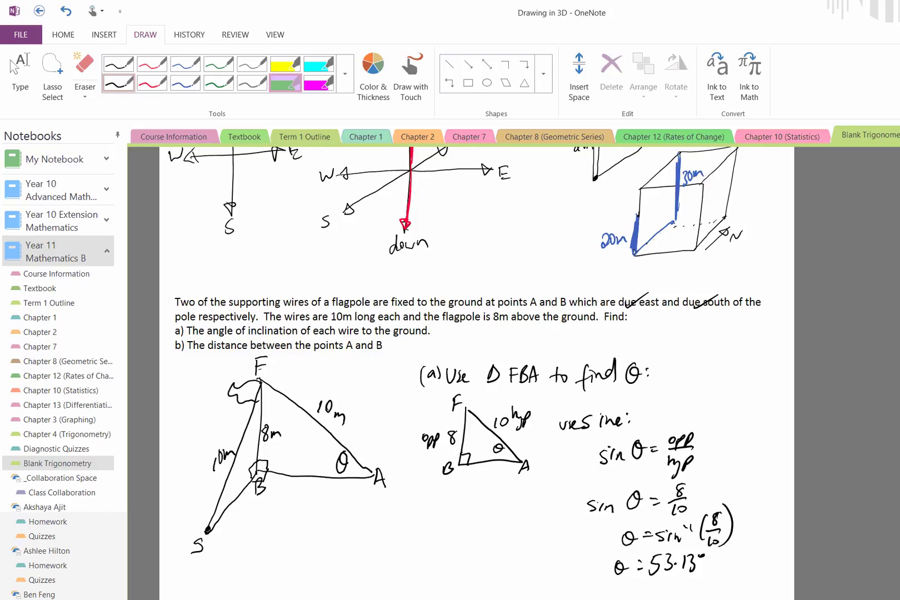
Step: Write the heading "(b)" in thick black below the flagpole diagram
click(17, 75)
scroll(477, 366, down, 2)
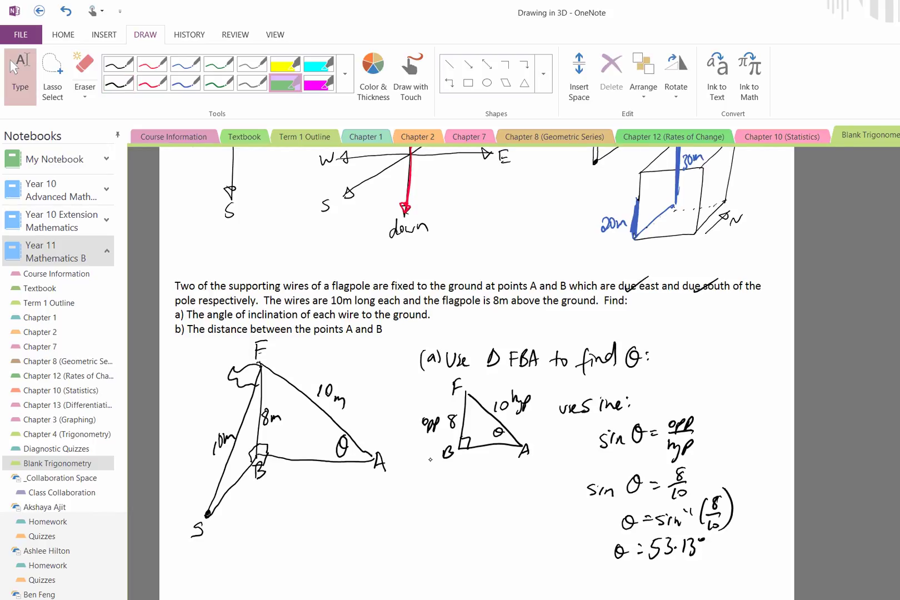
click(119, 83)
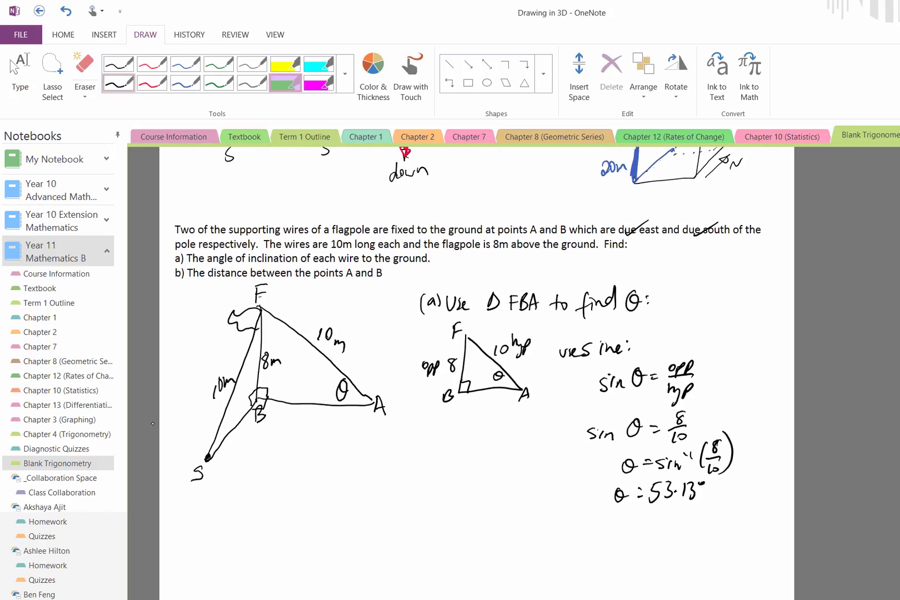
drag(190, 525, 195, 549)
drag(183, 520, 181, 550)
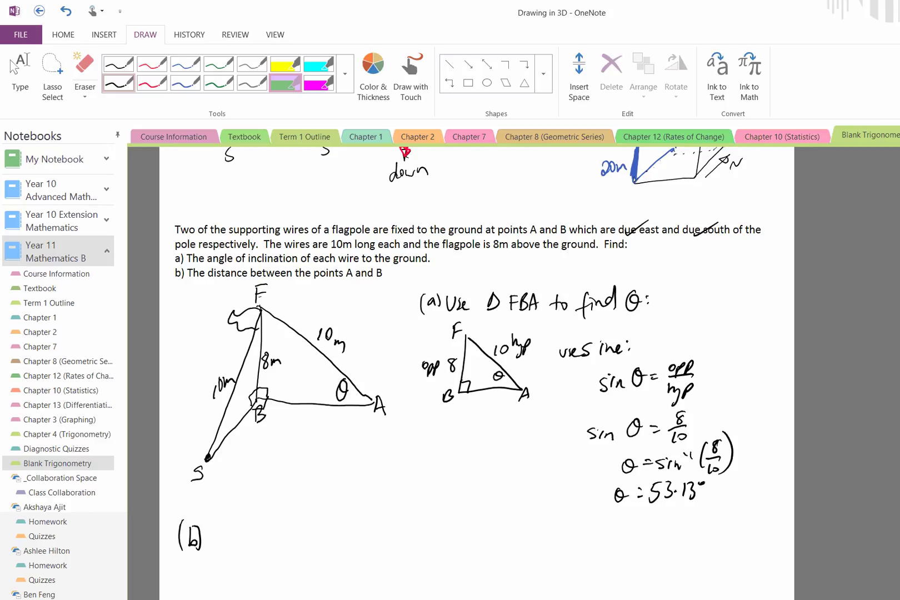
Step: Erase the B at the pole's base and replace the south point's label S with B
drag(270, 420, 256, 417)
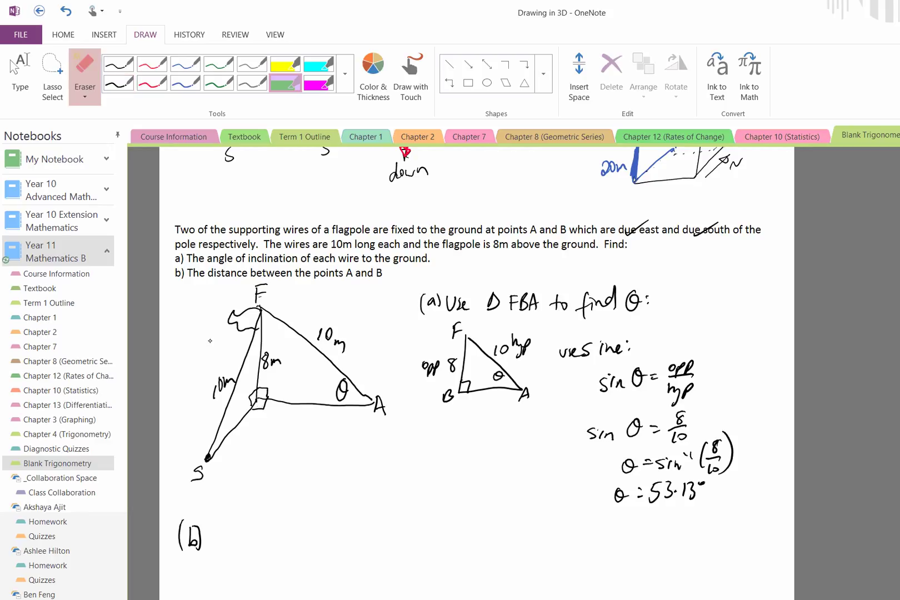
drag(206, 471, 193, 488)
click(119, 83)
Step: Label the pole's base G in both diagrams, erasing the small triangle's B, and change FBA to FGA in the heading
click(84, 72)
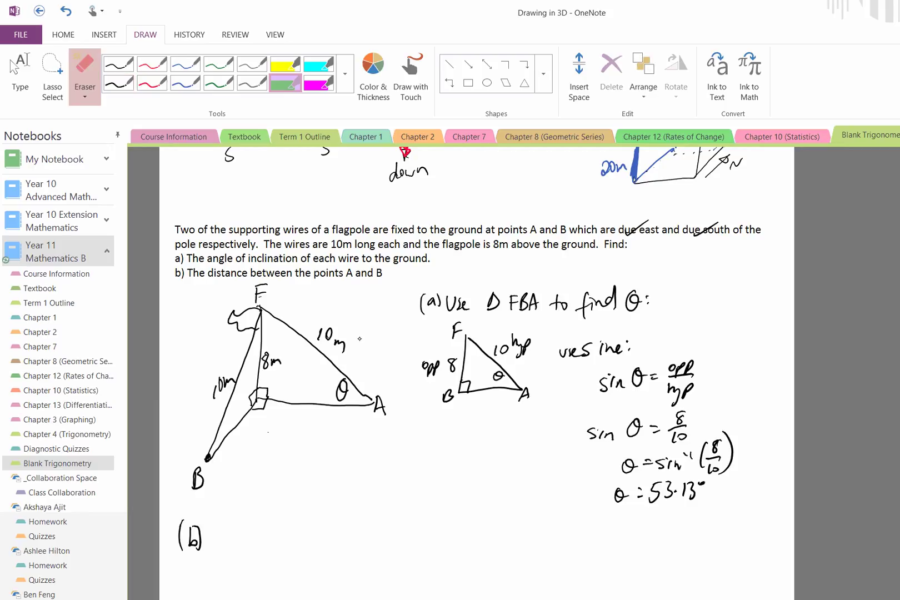
drag(443, 391, 452, 401)
click(119, 83)
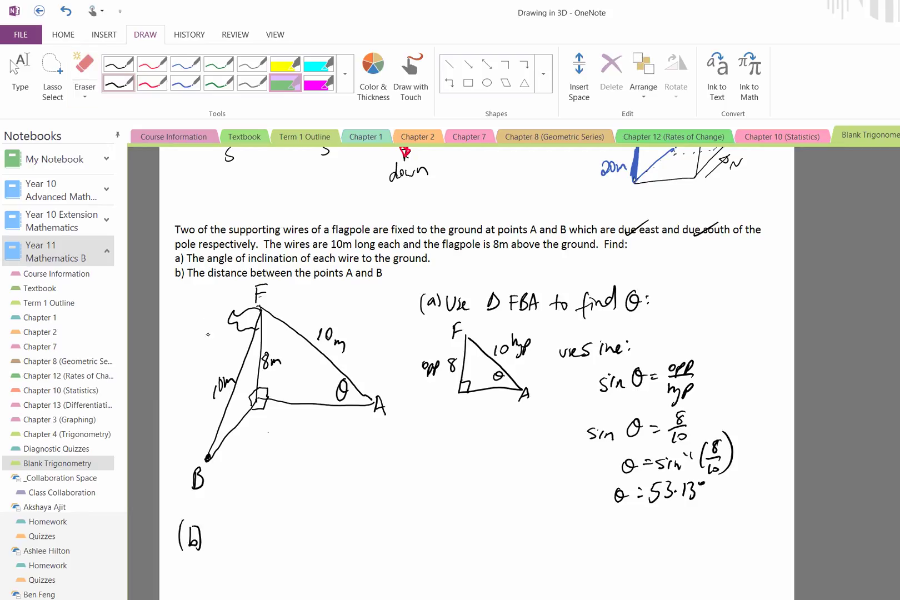
drag(263, 411, 261, 423)
drag(444, 396, 440, 412)
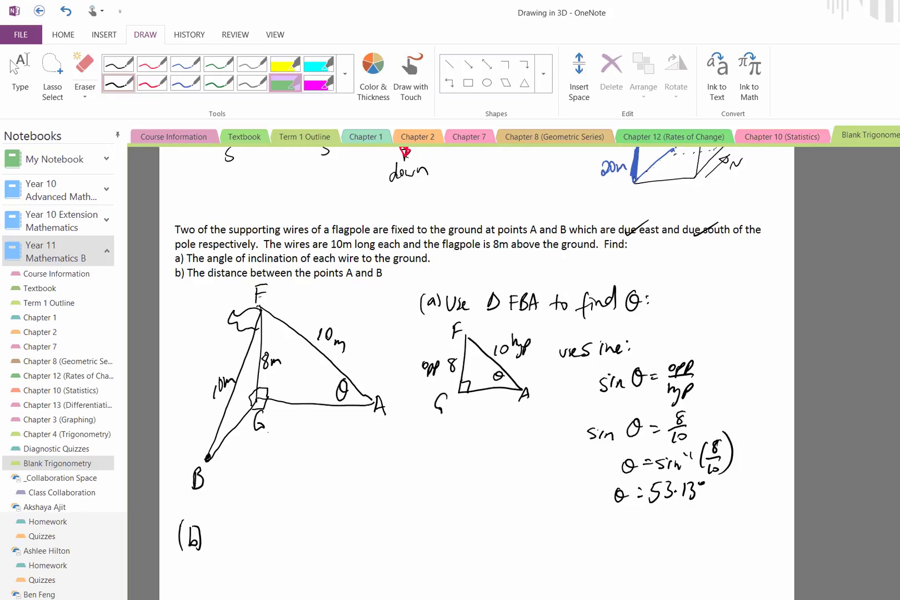
mouse_move(519, 302)
mouse_down()
mouse_move(536, 303)
mouse_move(524, 306)
mouse_move(538, 313)
mouse_up()
Step: Join points A and B in the flagpole diagram and draw a separate triangle labelled G, A and B beside (b)
drag(208, 459, 381, 409)
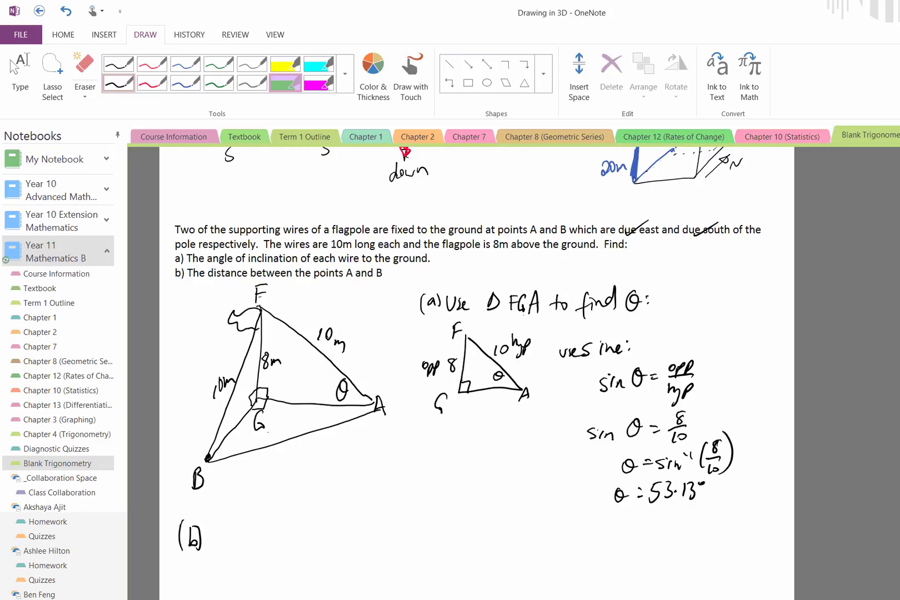
mouse_move(241, 594)
mouse_down()
mouse_move(246, 528)
mouse_move(337, 523)
mouse_move(229, 599)
mouse_up()
drag(239, 519, 237, 534)
mouse_move(341, 529)
mouse_down()
mouse_move(348, 509)
mouse_move(351, 527)
mouse_up()
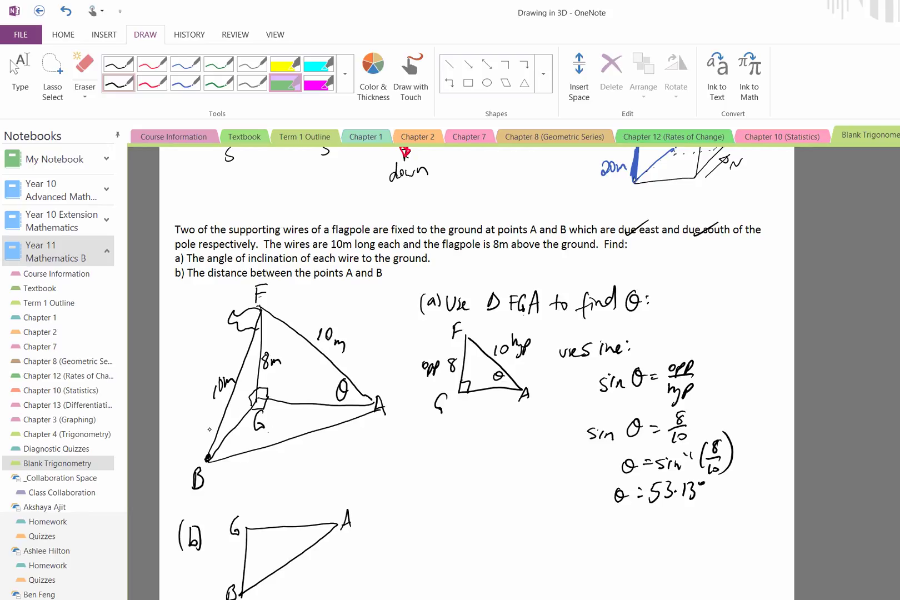
Step: Mark the right angle at G, label side AB x, and add double-headed arrows along GA and GB in the (b) triangle
drag(246, 529, 247, 541)
drag(290, 568, 295, 577)
drag(301, 564, 294, 574)
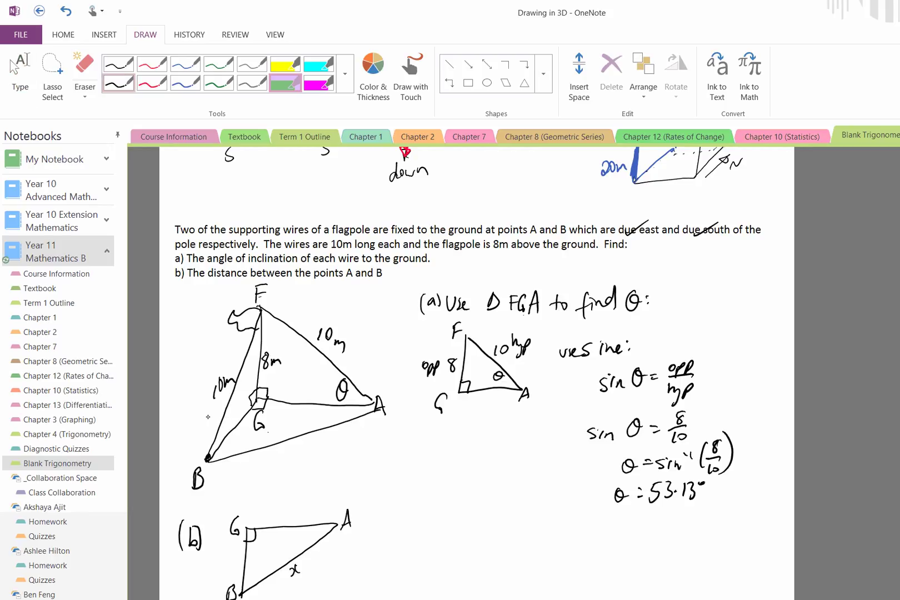
mouse_move(260, 516)
mouse_down()
mouse_move(258, 523)
mouse_move(328, 519)
mouse_up()
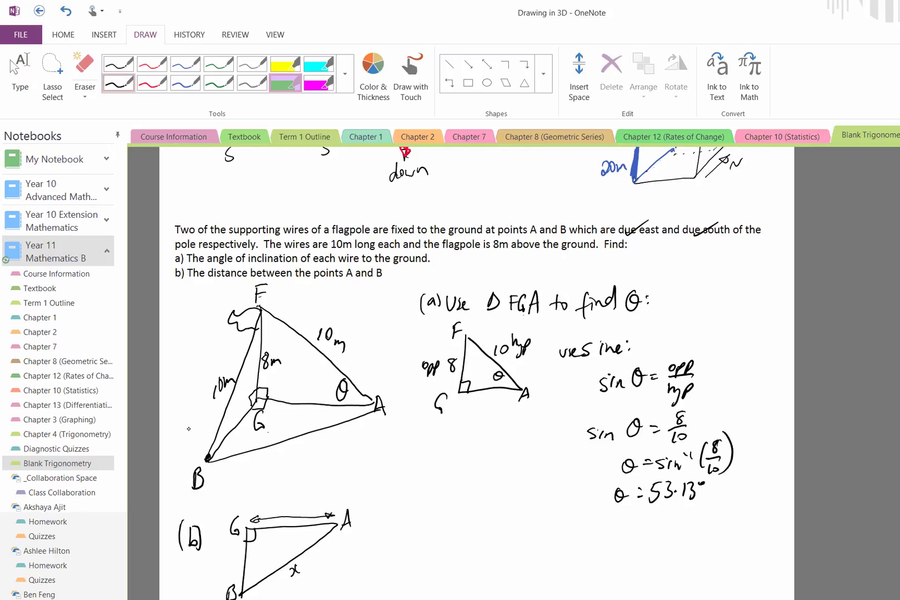
mouse_move(236, 542)
mouse_down()
mouse_move(240, 532)
mouse_move(242, 541)
mouse_up()
drag(239, 535, 237, 578)
Step: Write "Find AG:" beside the (b) triangle
scroll(476, 372, down, 1)
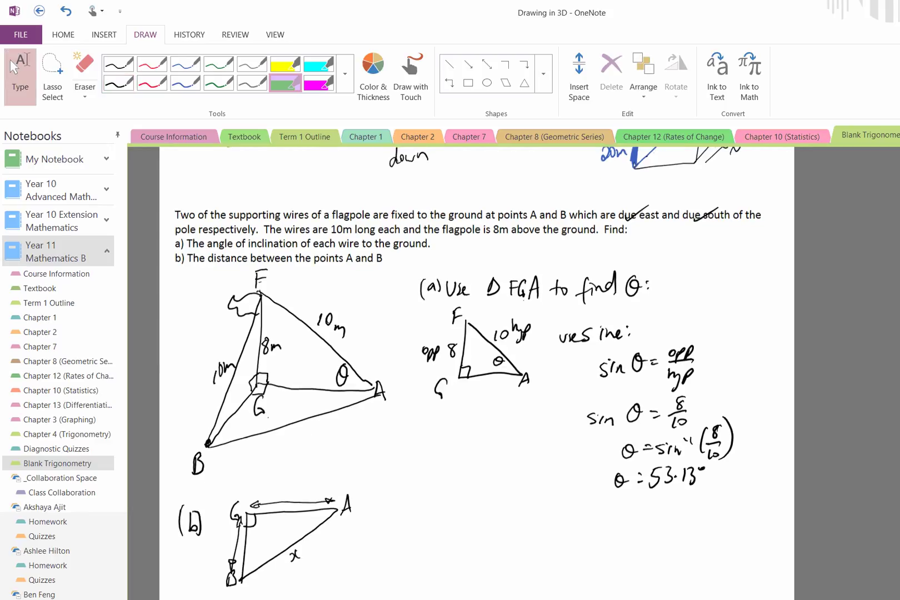
mouse_move(389, 543)
mouse_down()
mouse_move(383, 568)
mouse_move(391, 553)
mouse_up()
mouse_move(396, 552)
mouse_down()
mouse_move(395, 563)
mouse_move(412, 561)
mouse_up()
mouse_move(420, 551)
mouse_down()
mouse_move(424, 560)
mouse_move(444, 540)
mouse_move(448, 563)
mouse_up()
drag(436, 558, 449, 556)
mouse_move(463, 538)
mouse_down()
mouse_move(456, 558)
mouse_move(462, 553)
mouse_up()
click(473, 548)
click(474, 559)
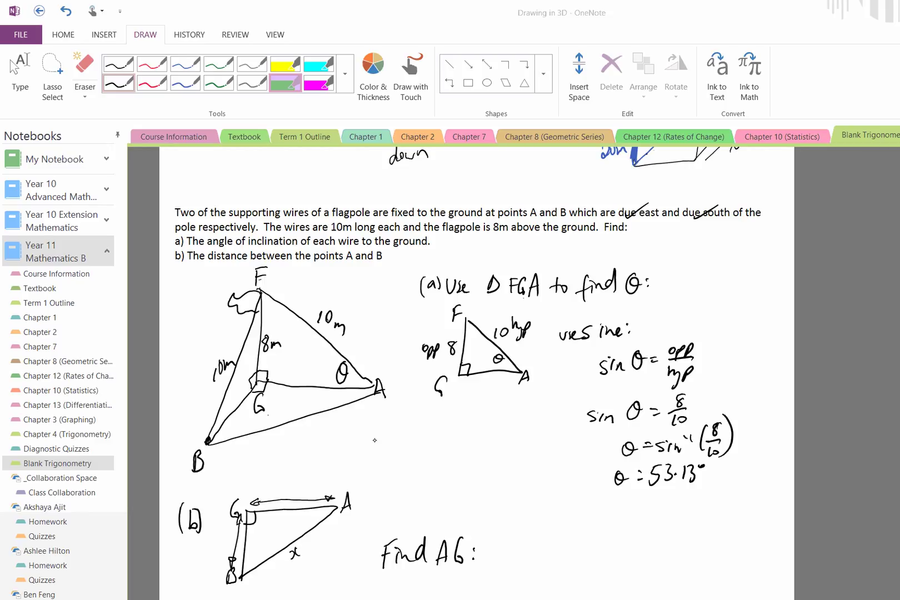
Step: Sketch right triangle FGA beside "Find AG:" with the right angle at G, labelling FG 8 and b, and FA 10 and c
mouse_move(503, 522)
mouse_down()
mouse_move(502, 587)
mouse_move(524, 582)
mouse_move(502, 587)
mouse_move(512, 583)
mouse_up()
drag(578, 592, 590, 590)
drag(579, 586, 592, 584)
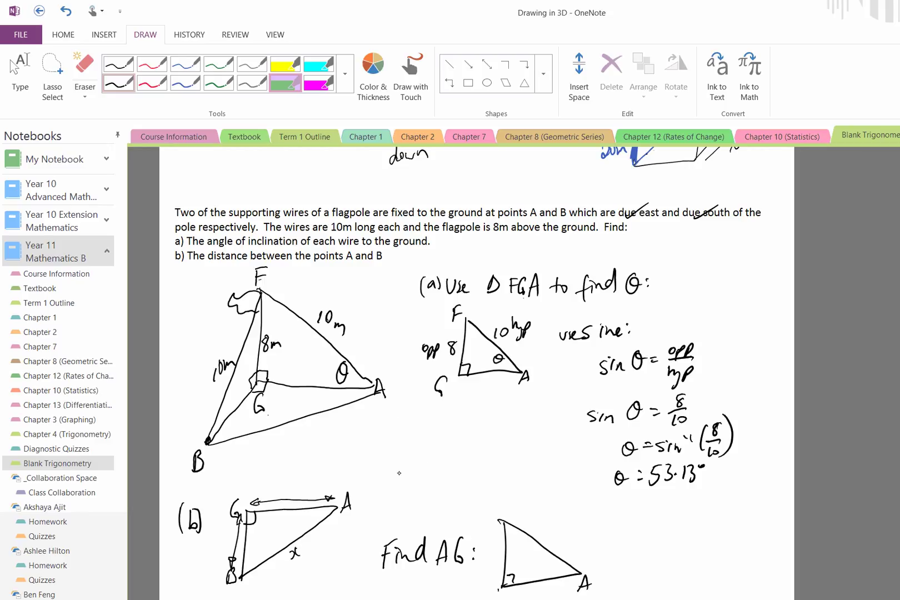
drag(497, 590, 491, 598)
mouse_move(491, 508)
mouse_down()
mouse_move(492, 522)
mouse_move(499, 506)
mouse_up()
drag(499, 548, 495, 548)
drag(548, 535, 547, 548)
drag(556, 536, 556, 537)
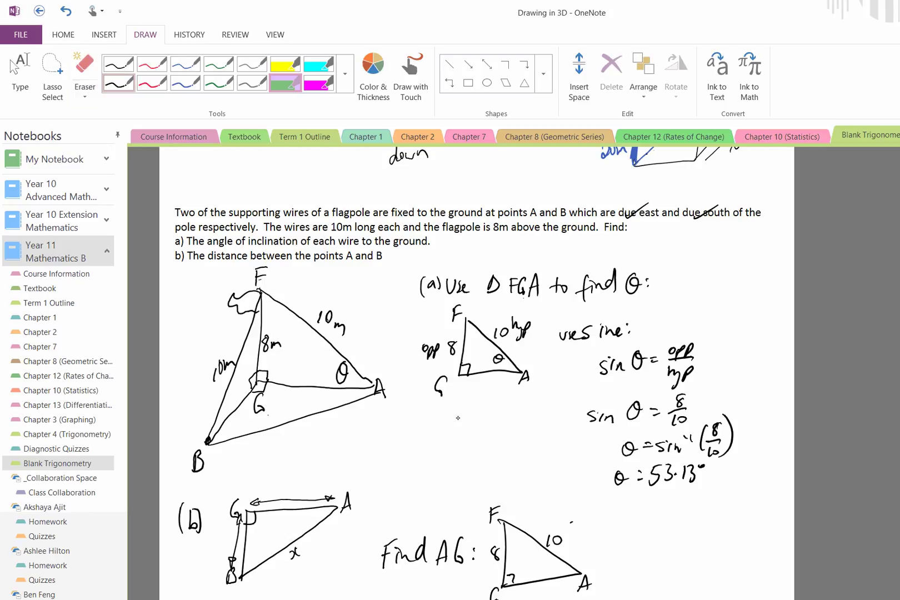
drag(575, 524, 567, 529)
drag(480, 560, 485, 570)
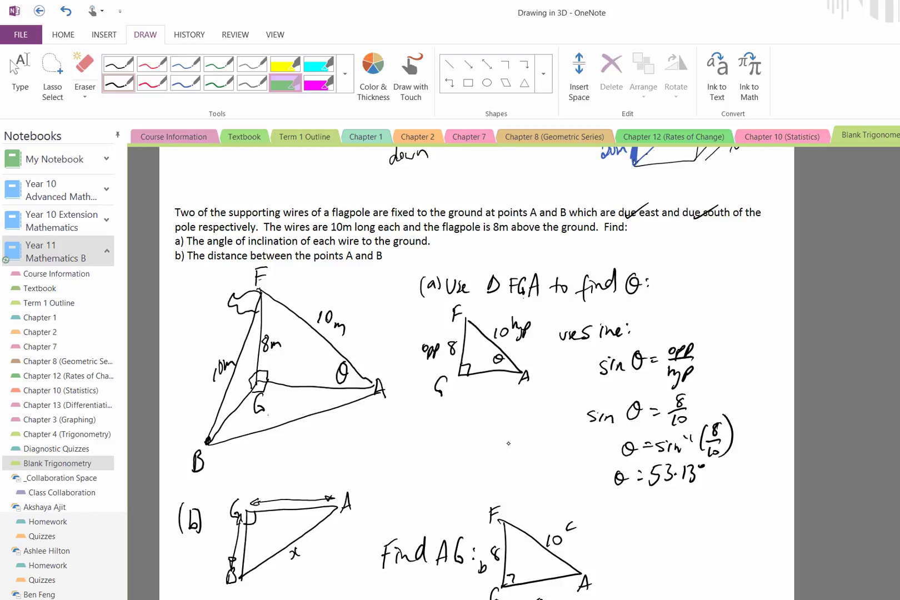
Step: Write a² + b² = c² and the substituted line a² + 8² = 10² beside triangle FGA
drag(634, 555, 637, 565)
drag(638, 549, 658, 559)
drag(652, 556, 652, 564)
mouse_move(665, 542)
mouse_down()
mouse_move(667, 558)
mouse_move(669, 550)
mouse_up()
drag(677, 538, 700, 548)
drag(692, 553, 701, 553)
mouse_move(715, 547)
mouse_down()
mouse_move(715, 558)
mouse_move(734, 542)
mouse_up()
mouse_move(633, 590)
mouse_down()
mouse_move(636, 597)
mouse_move(646, 588)
mouse_up()
mouse_move(649, 591)
mouse_down()
mouse_move(666, 597)
mouse_move(685, 584)
mouse_up()
drag(690, 590, 699, 593)
mouse_move(707, 584)
mouse_down()
mouse_move(705, 596)
mouse_move(715, 597)
mouse_up()
drag(729, 574, 737, 578)
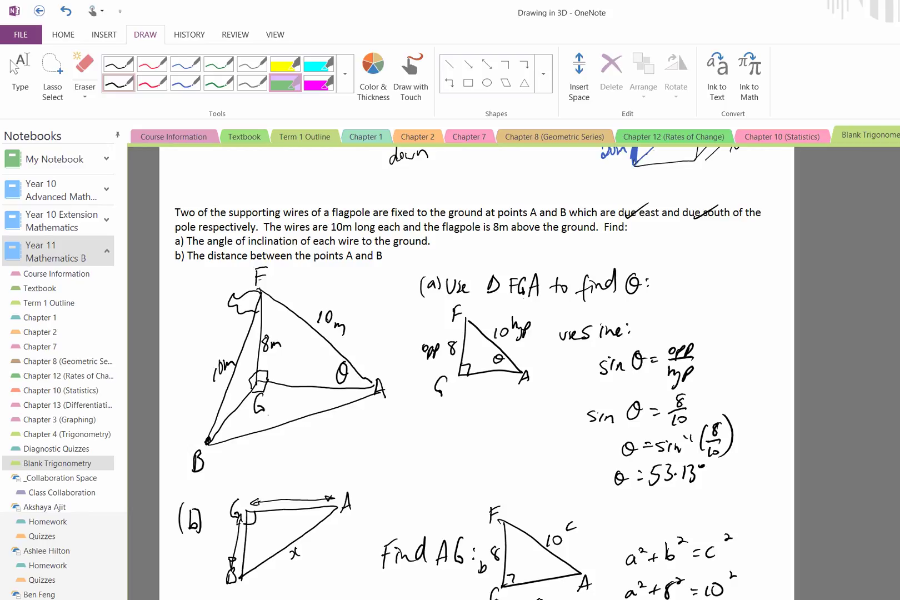
Step: Switch to the fx-9860 emulator and calculate √(10² − 8²)
click(357, 406)
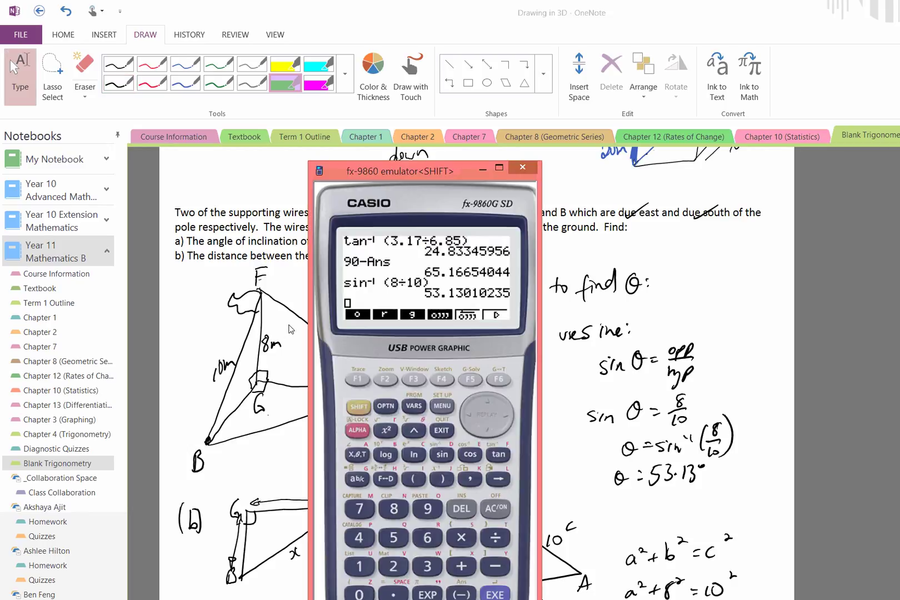
click(386, 430)
click(361, 567)
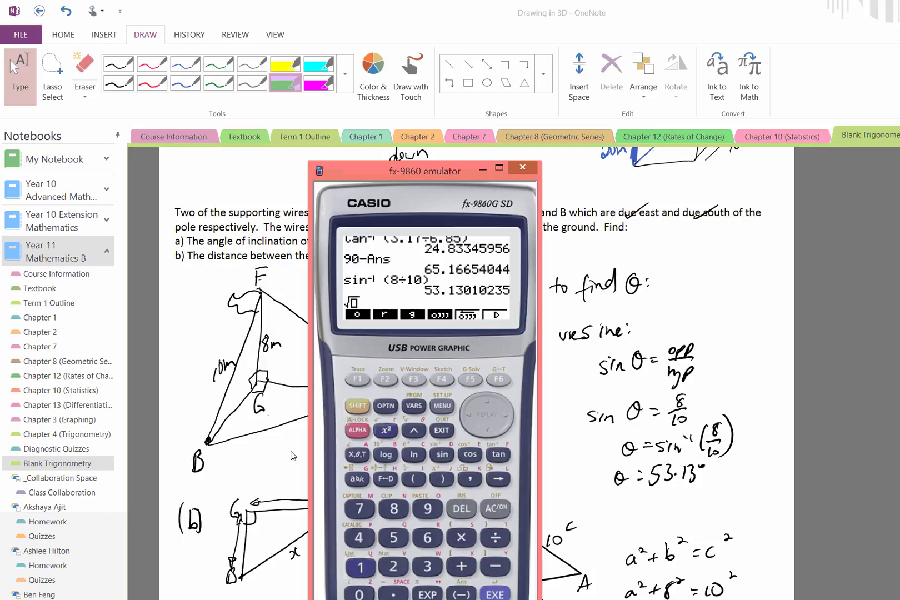
click(358, 593)
click(387, 430)
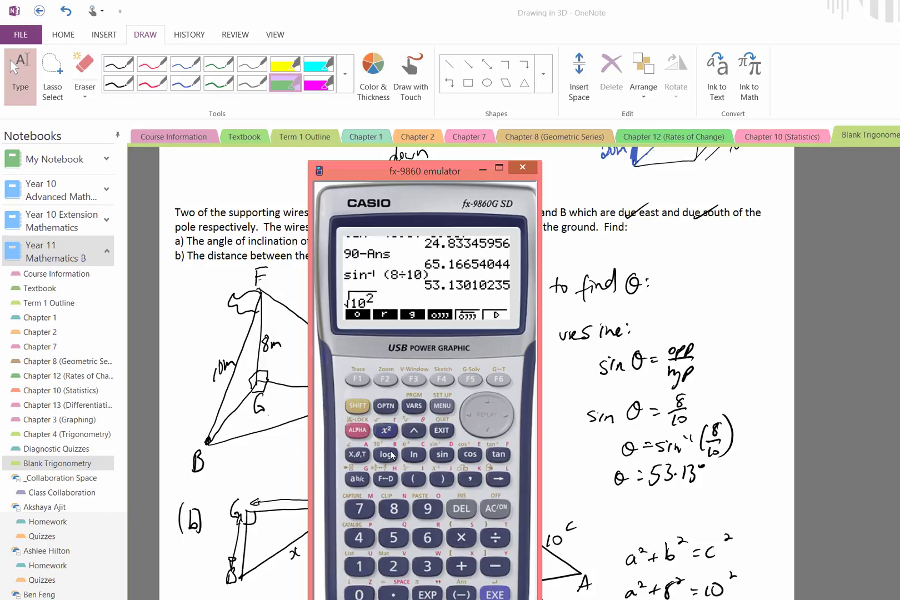
text(-8)
key(shift+2)
key(Return)
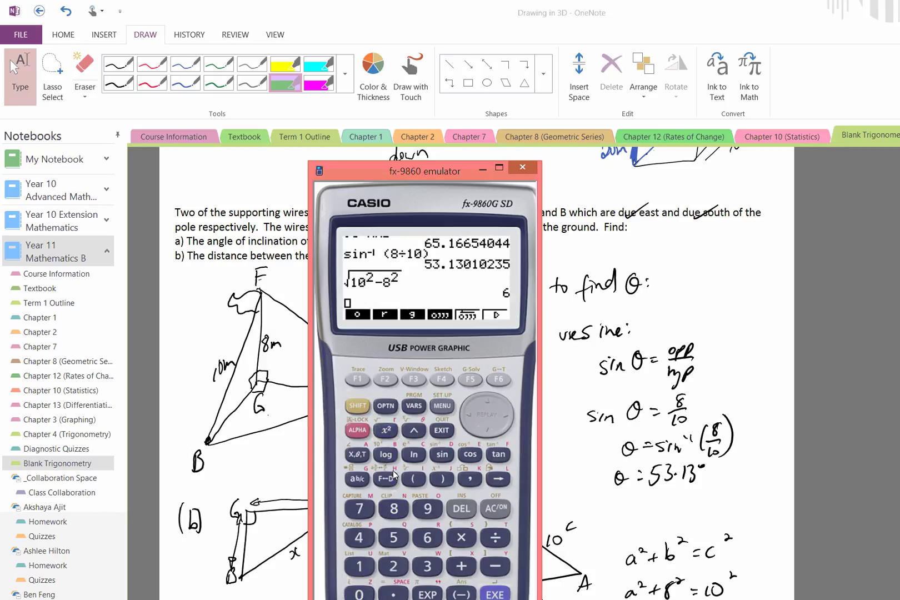
Step: Return to OneNote and label both GA and GB as 6 in the (b) triangle
key(alt+Tab)
mouse_move(567, 514)
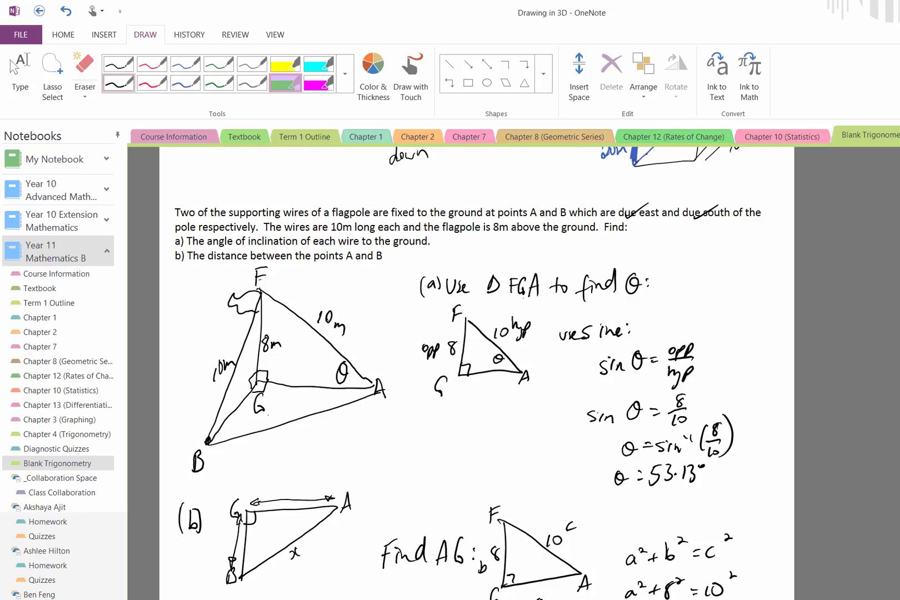
drag(290, 479, 284, 489)
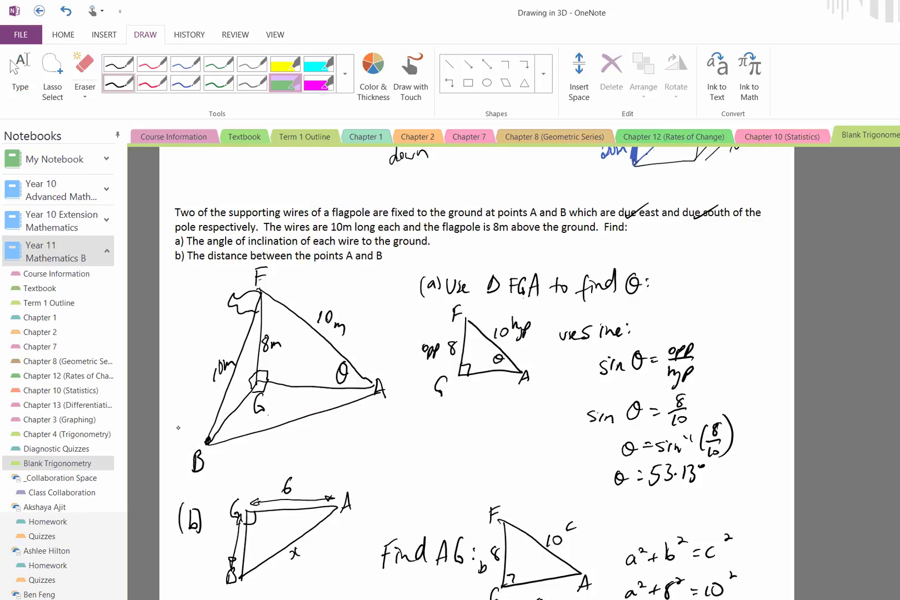
drag(229, 526, 224, 537)
Step: Write "Find AB =" in thick black below the (b) triangle, with a bar over AB
click(20, 72)
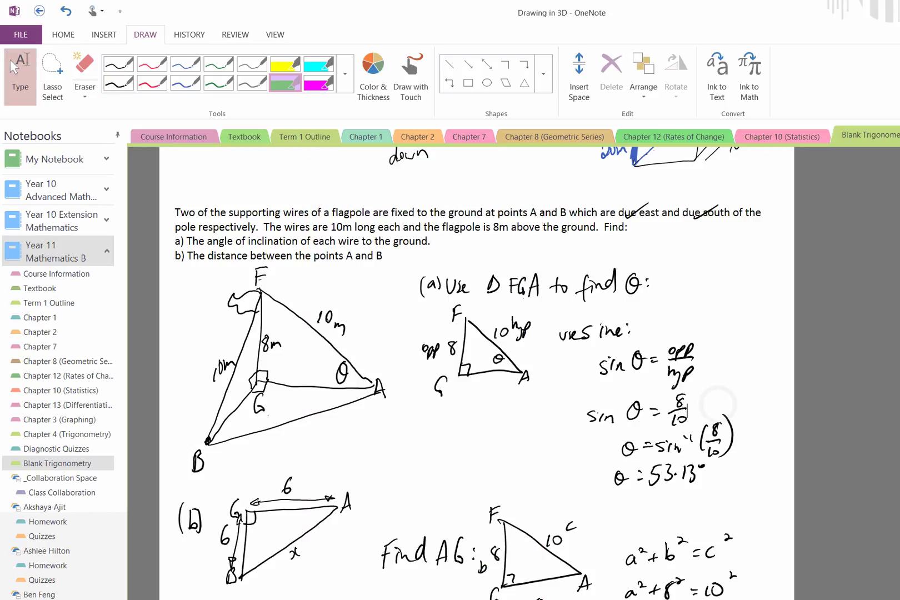
scroll(549, 305, down, 2)
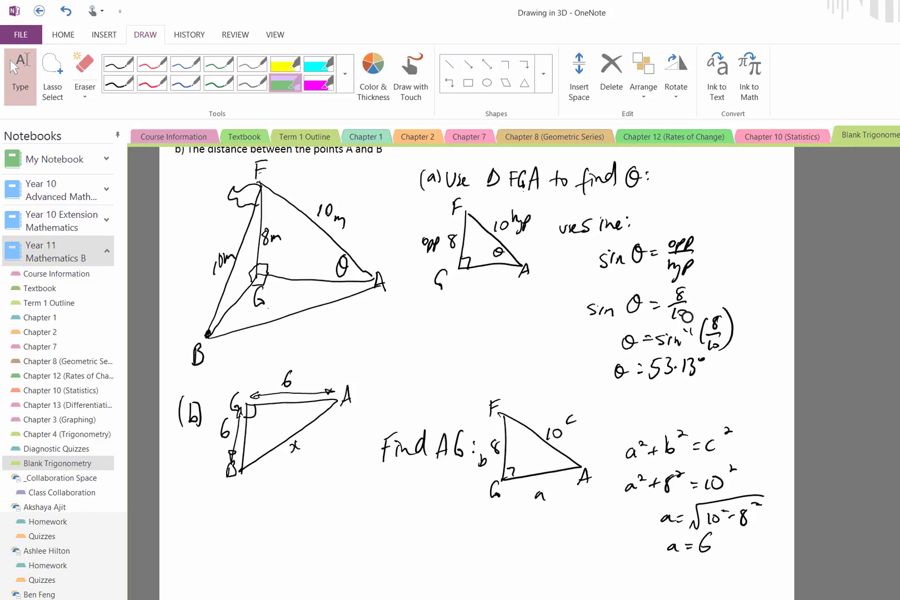
click(118, 83)
mouse_move(209, 552)
mouse_down()
mouse_move(203, 576)
mouse_move(276, 567)
mouse_move(285, 544)
mouse_move(304, 561)
mouse_up()
drag(297, 566, 305, 565)
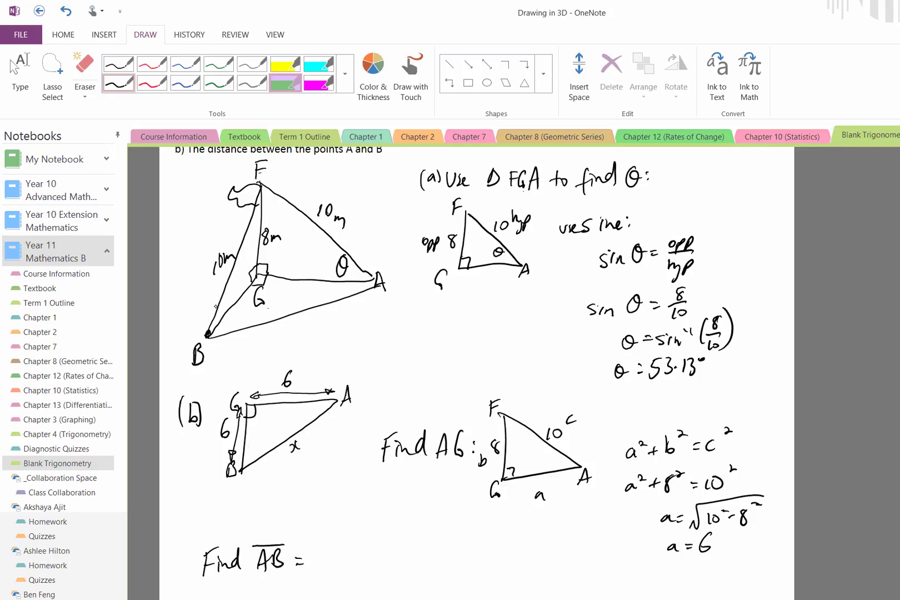
Step: Label the (b) triangle's sides for Pythagoras: GA as a, GB as b and AB as c
drag(272, 366, 279, 373)
drag(208, 428, 213, 437)
drag(307, 461, 302, 467)
Step: Write a² + b² = c² after "Find AB =" and the substitution 6² + 6² = x² beneath it
mouse_move(328, 561)
mouse_down()
mouse_move(329, 568)
mouse_move(342, 561)
mouse_up()
mouse_move(345, 564)
mouse_down()
mouse_move(361, 572)
mouse_move(381, 557)
mouse_up()
drag(382, 560, 401, 571)
drag(413, 548, 420, 554)
mouse_move(314, 592)
mouse_down()
mouse_move(312, 599)
mouse_move(334, 595)
mouse_up()
mouse_move(346, 594)
mouse_down()
mouse_move(342, 599)
mouse_move(376, 592)
mouse_move(405, 599)
mouse_up()
drag(413, 583, 422, 590)
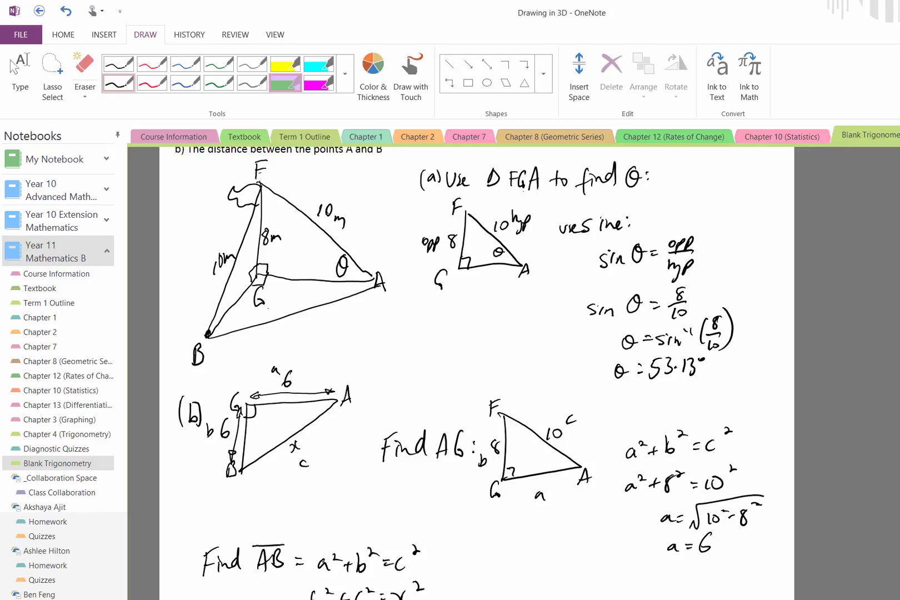
Step: Add ± signs to the a = √(10² − 8²) and a = 6 lines, and write "Reject a = −6" below
drag(687, 508, 694, 541)
drag(691, 540, 699, 538)
mouse_move(617, 567)
mouse_down()
mouse_move(643, 593)
mouse_move(669, 572)
mouse_move(671, 581)
mouse_up()
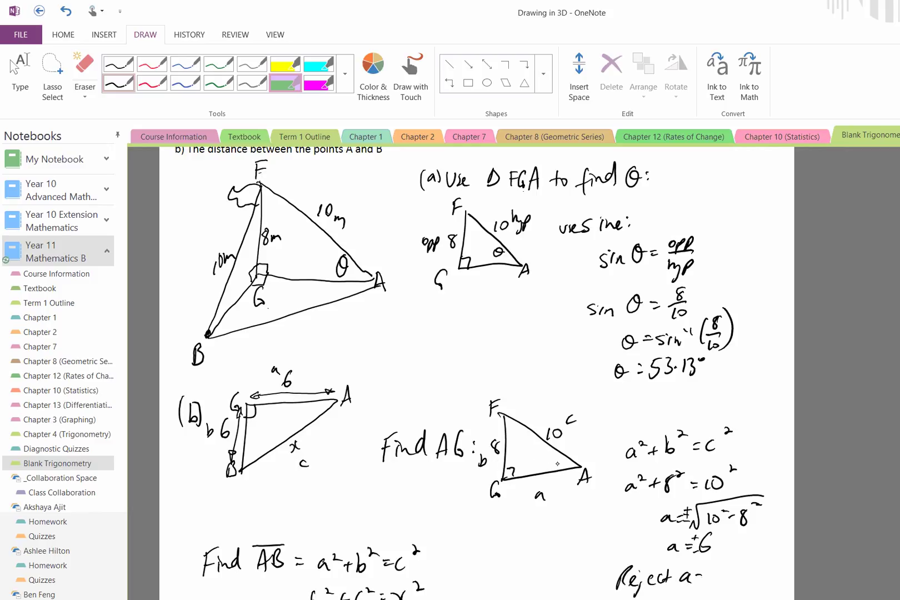
drag(695, 581, 704, 581)
drag(708, 578, 719, 577)
drag(732, 563, 725, 574)
click(11, 62)
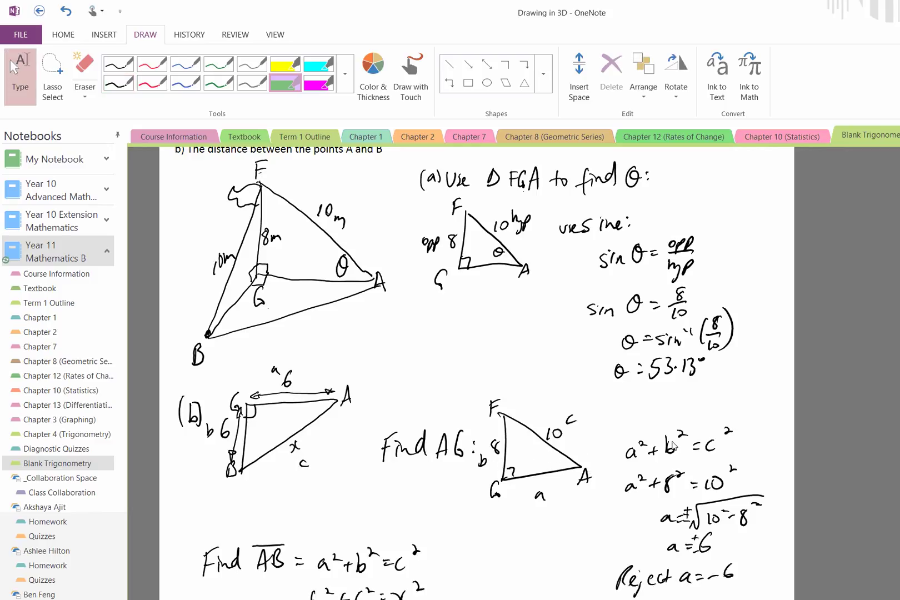
Step: Calculate √(6² + 6²) in the fx-9860 emulator, moving it aside from the triangle, and minimise it when finished
click(188, 594)
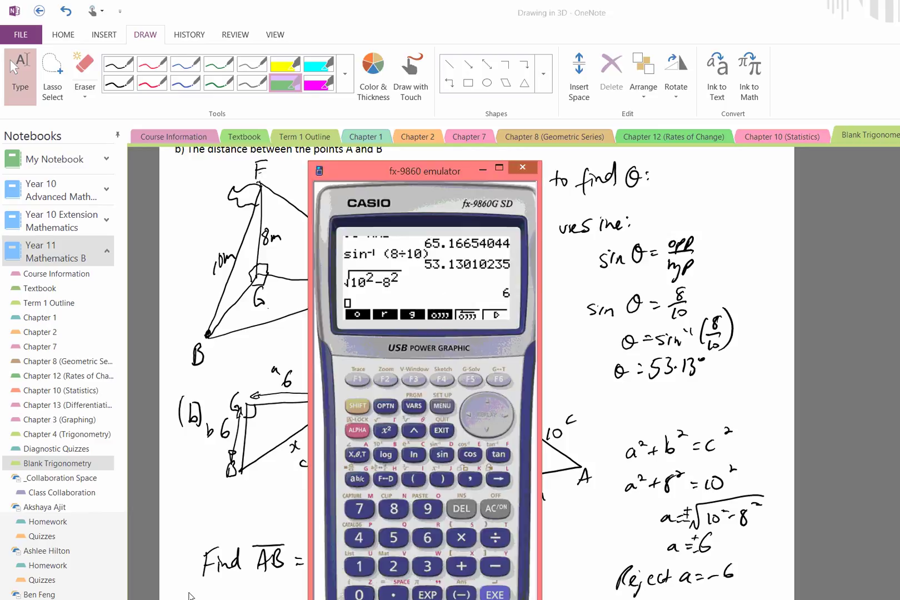
drag(345, 135, 481, 111)
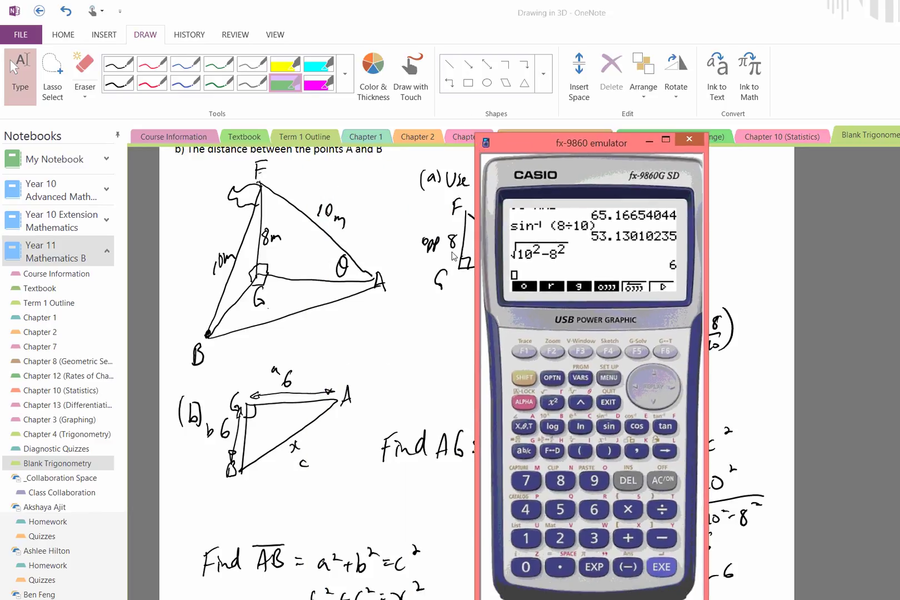
click(422, 300)
click(442, 321)
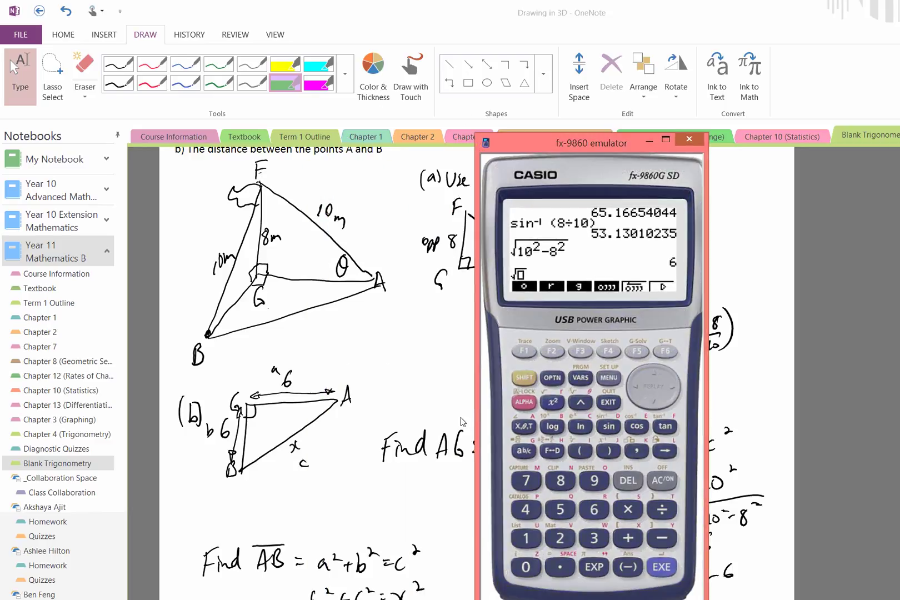
click(462, 415)
click(442, 328)
text(+6)
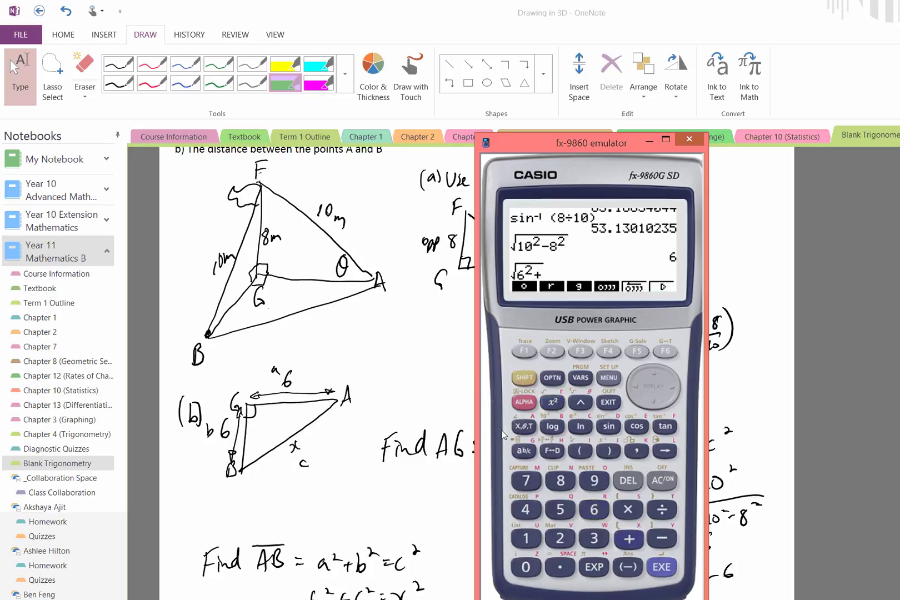
click(442, 323)
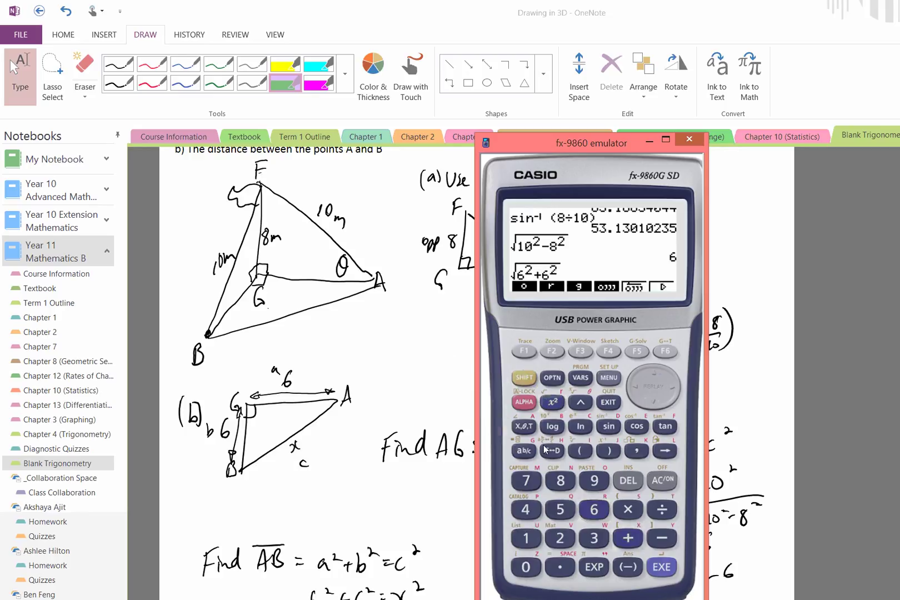
click(528, 453)
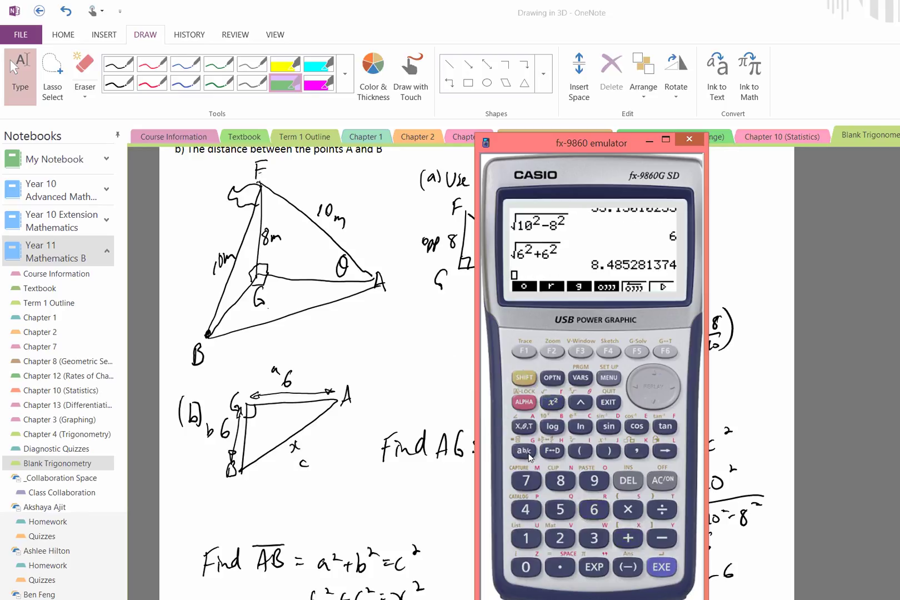
click(650, 143)
click(119, 82)
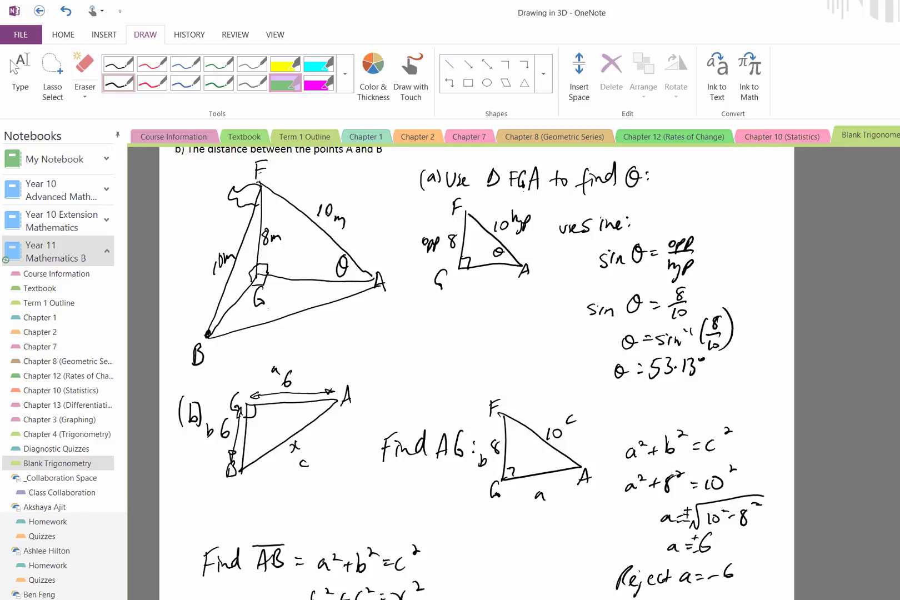
key(Escape)
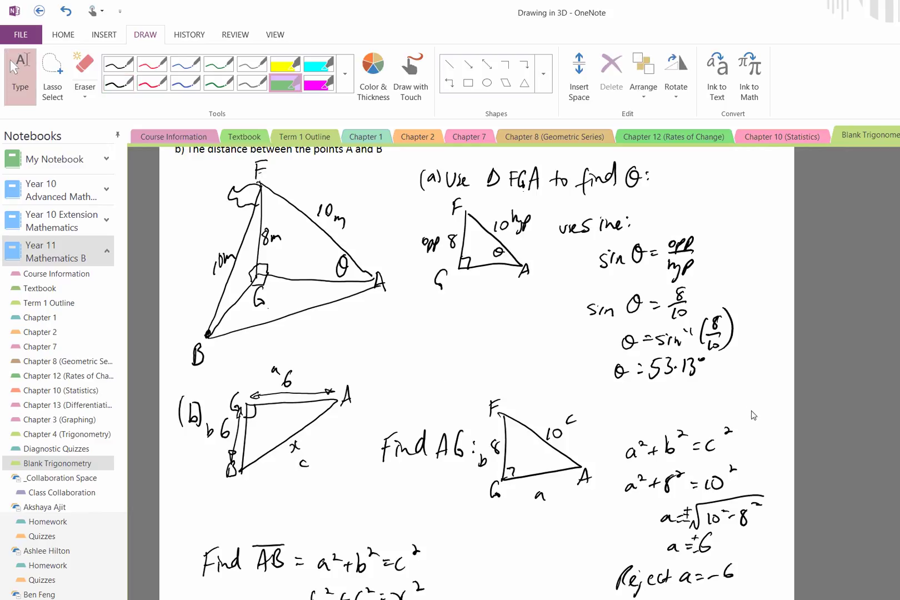
scroll(751, 411, up, 1)
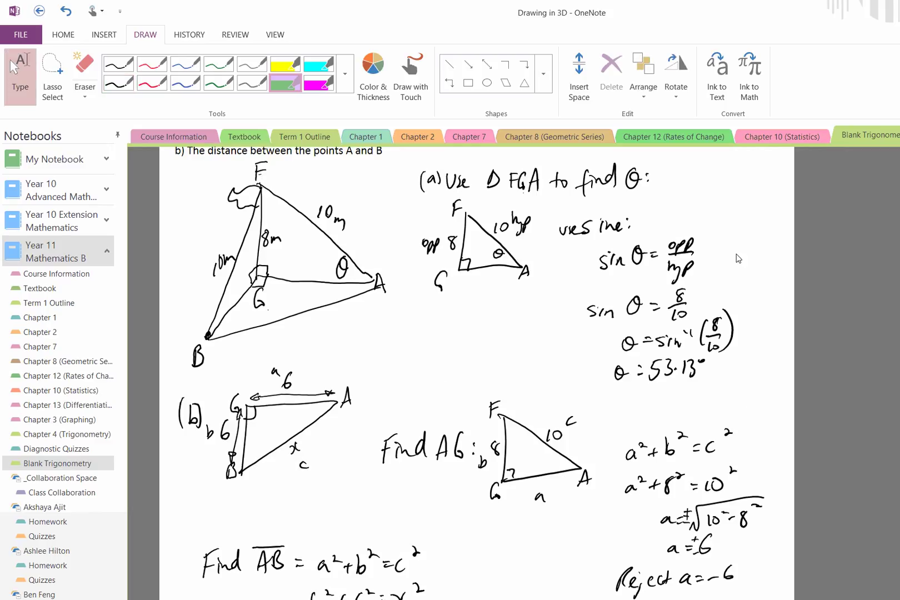
Step: Review the homework and 3D Practice Problems on the Trigonometry (Chapter 4) page, and return to the flagpole question in the Drawing in 3D notes
click(782, 155)
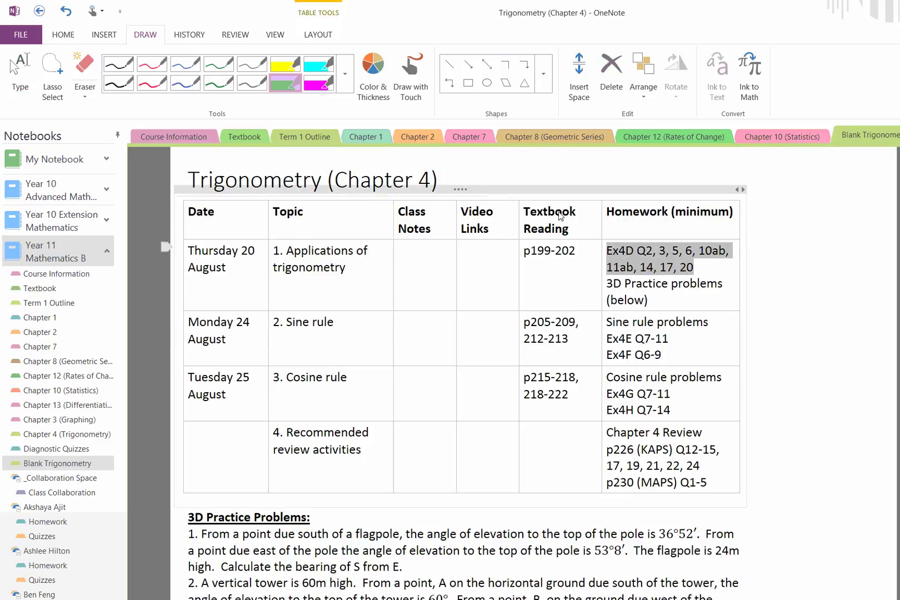
key(Escape)
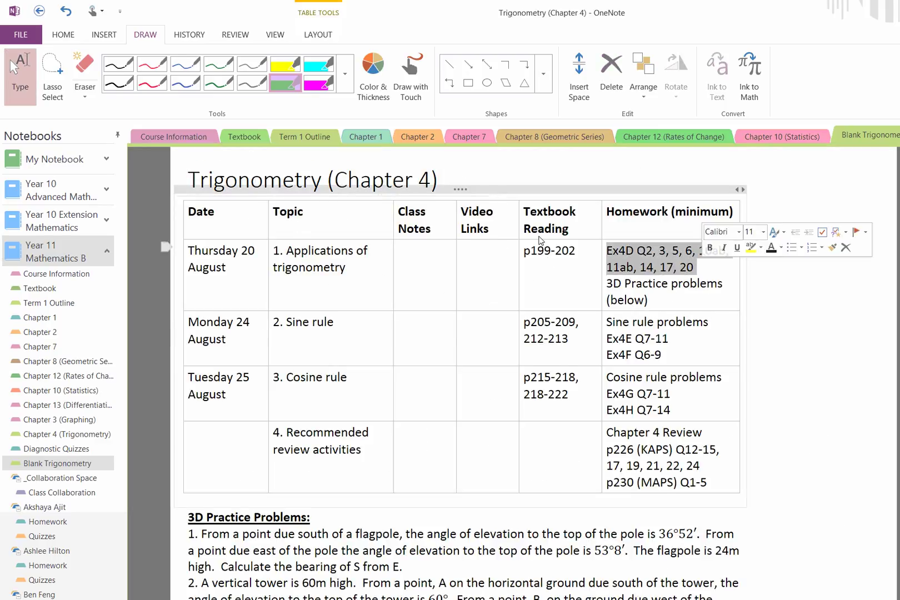
drag(188, 534, 361, 586)
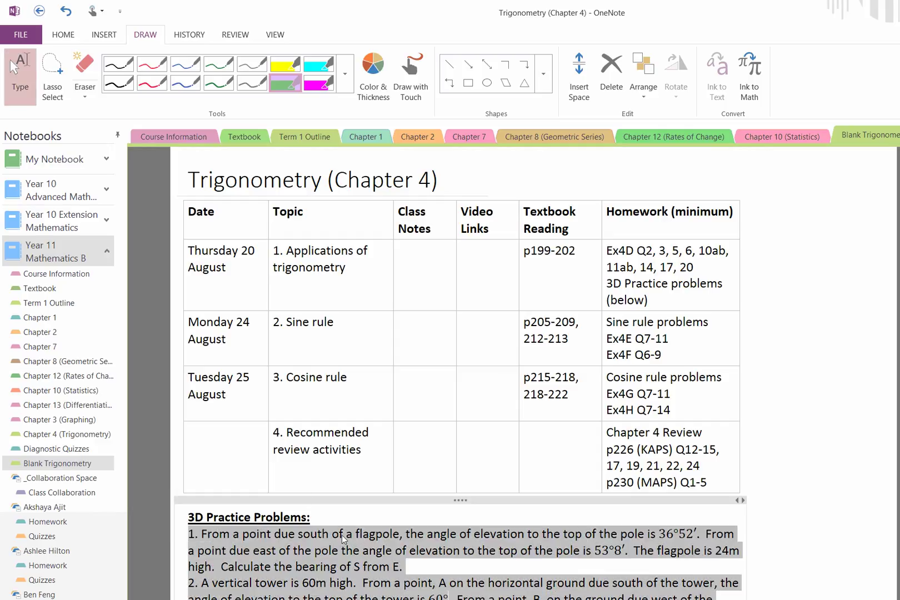
click(342, 535)
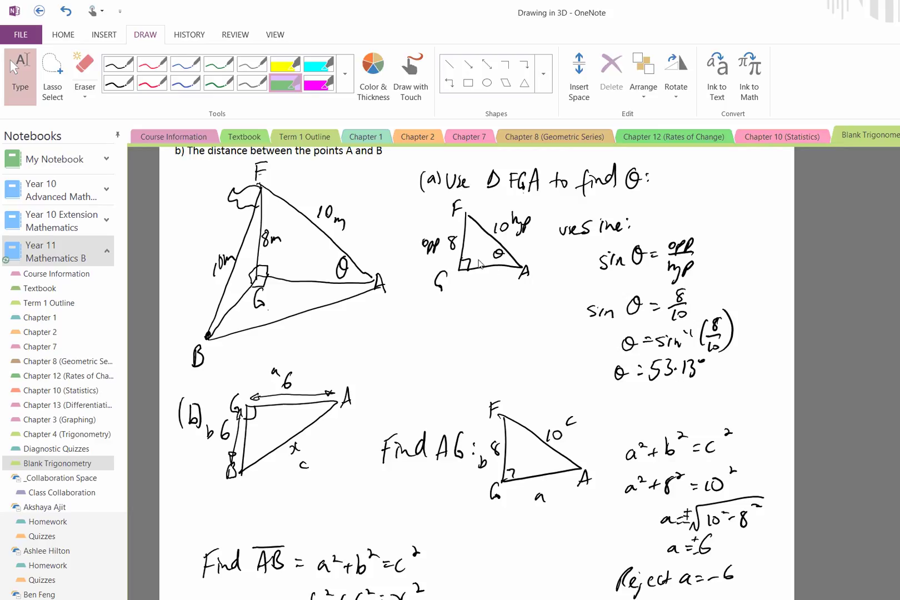
scroll(381, 322, up, 5)
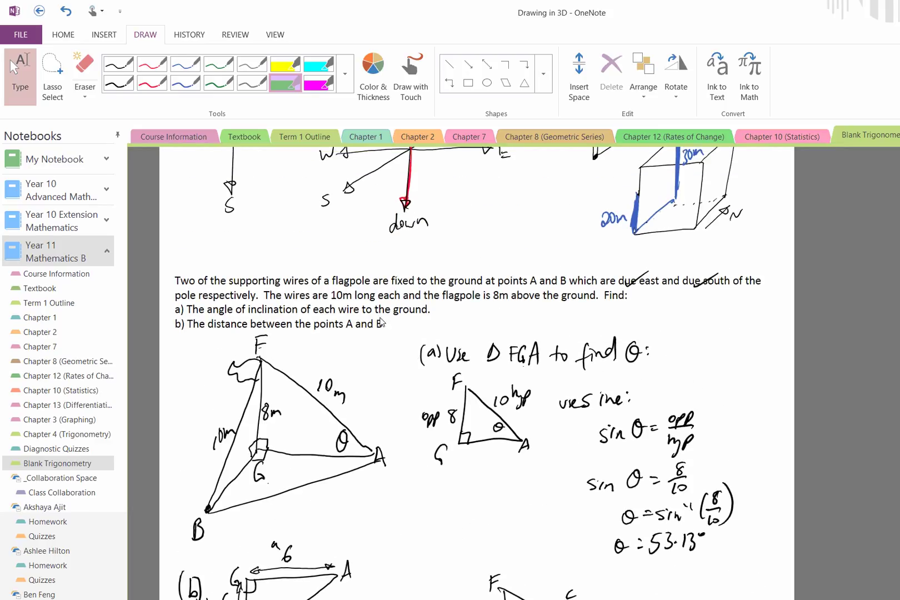